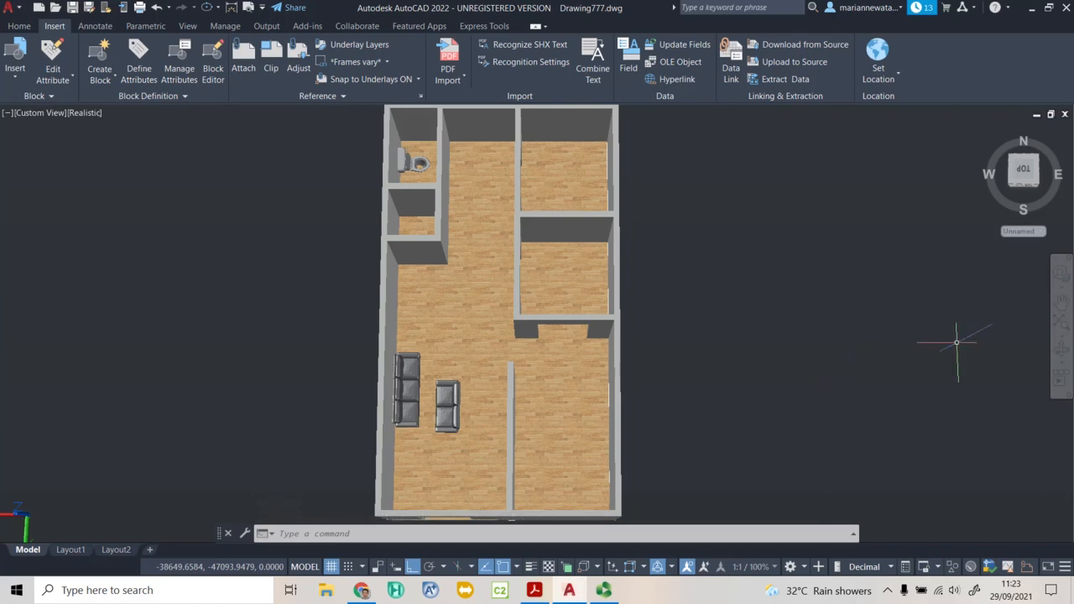
Open the Materials Browser with the RMAT command
{"action": "left_click", "coordinate": [1061, 351]}
{"action": "left_click_drag", "start_coordinate": [1040, 323], "coordinate": [540, 396]}
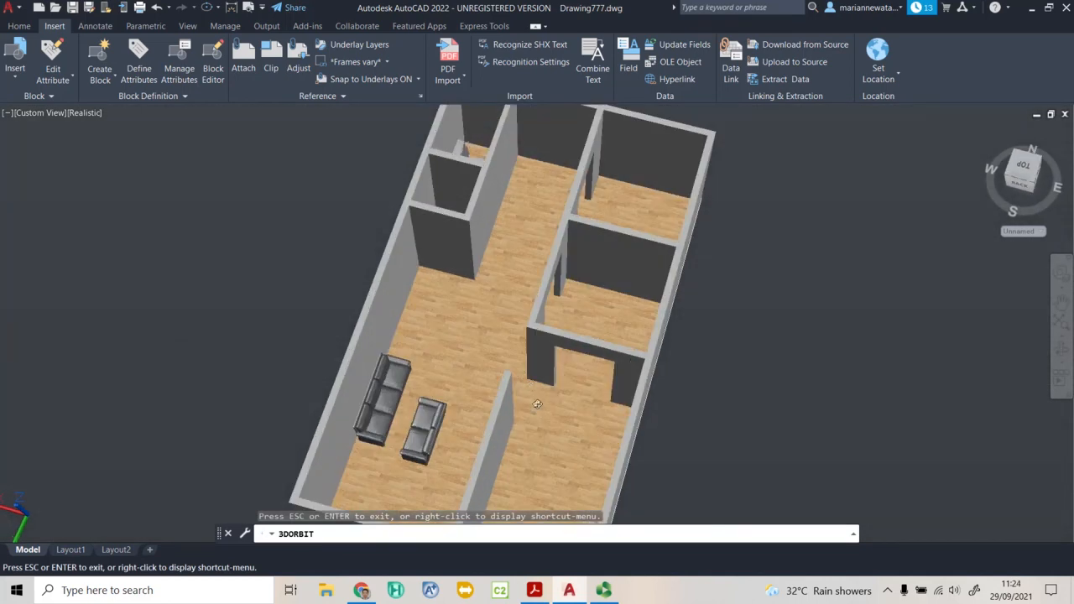
{"action": "left_click", "coordinate": [1063, 354]}
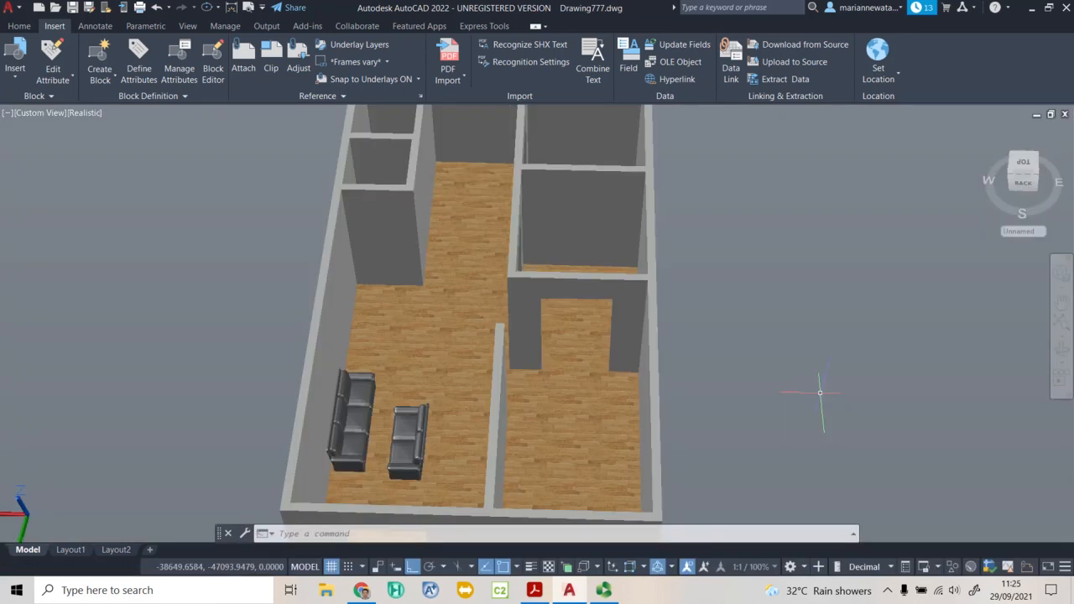
{"action": "left_click", "coordinate": [436, 537]}
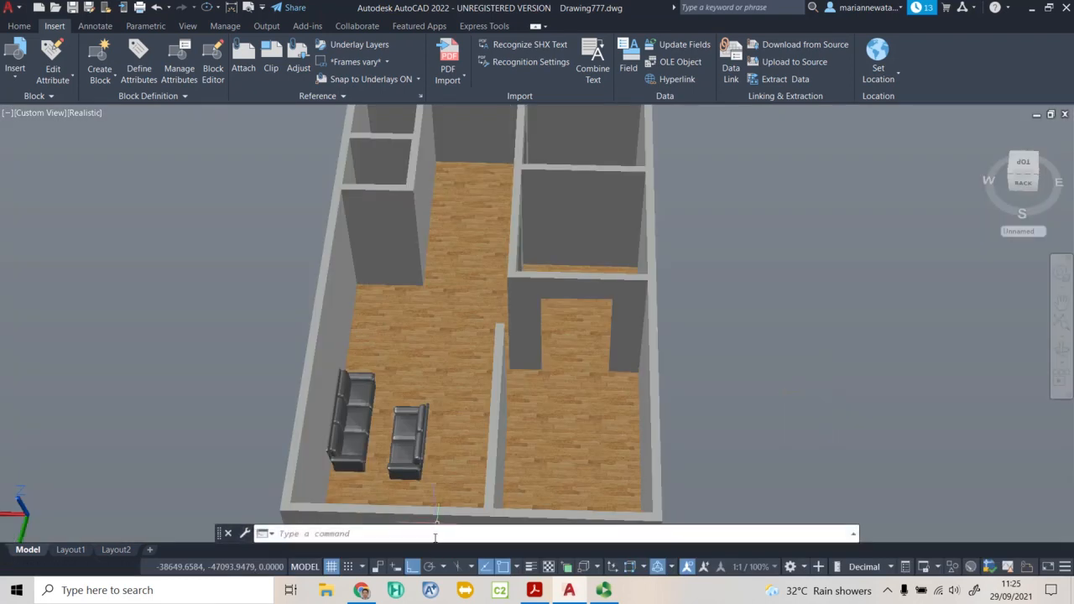
{"action": "type", "text": "rMAT"}
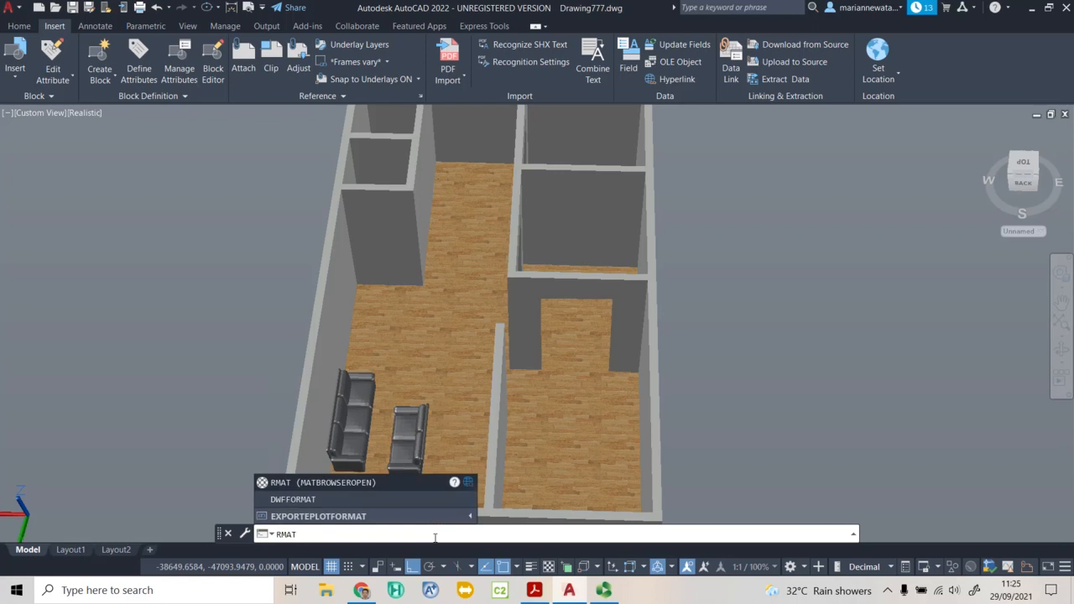
{"action": "key", "text": "Return"}
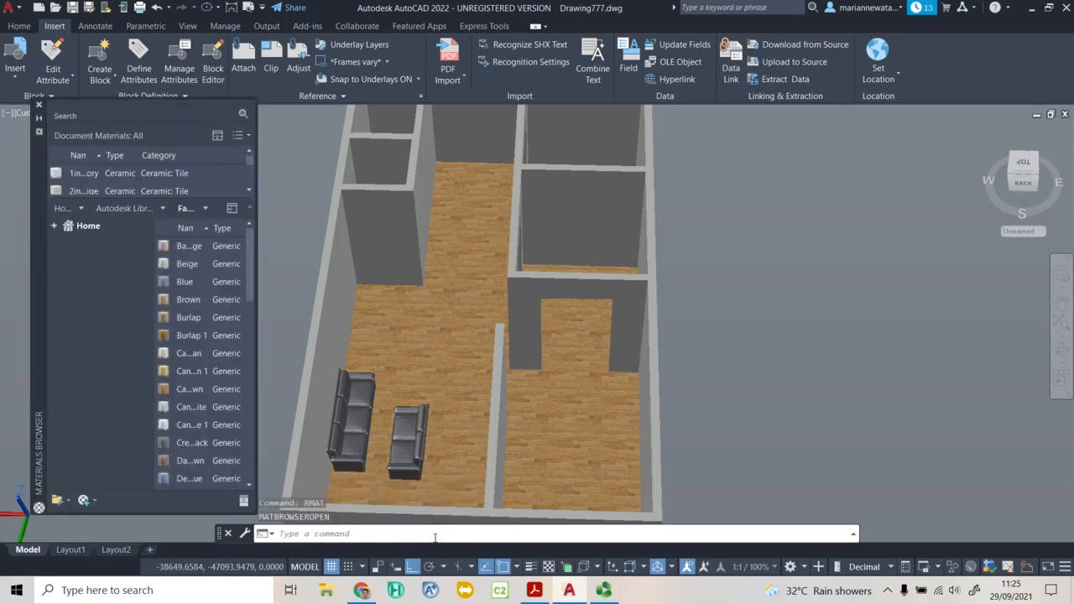
List the Wall Paint materials of the Autodesk Library and browse through the colours
{"action": "left_click", "coordinate": [89, 227]}
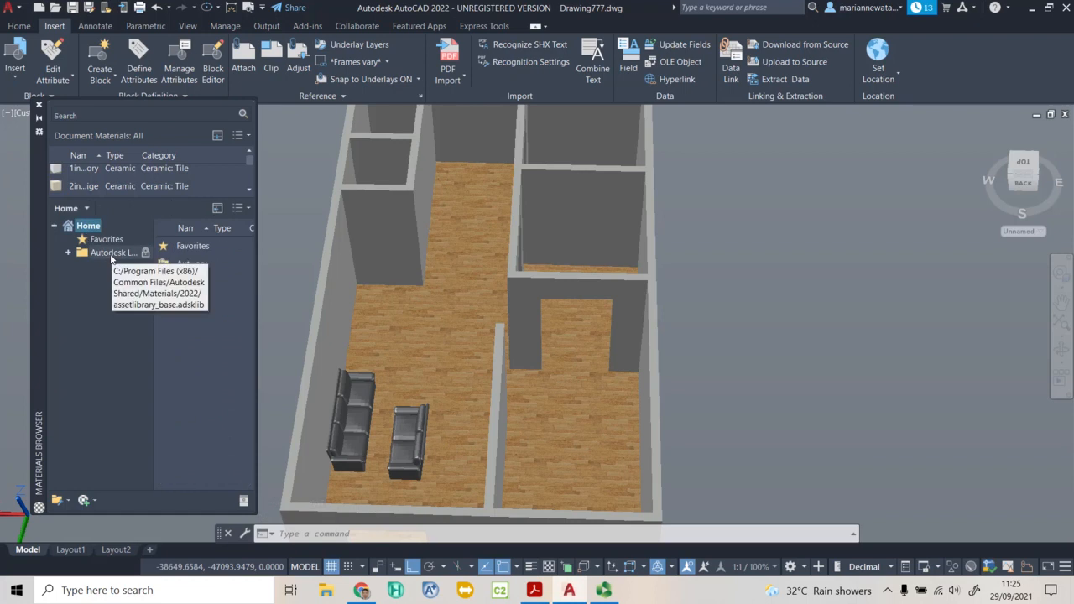
{"action": "left_click", "coordinate": [111, 253]}
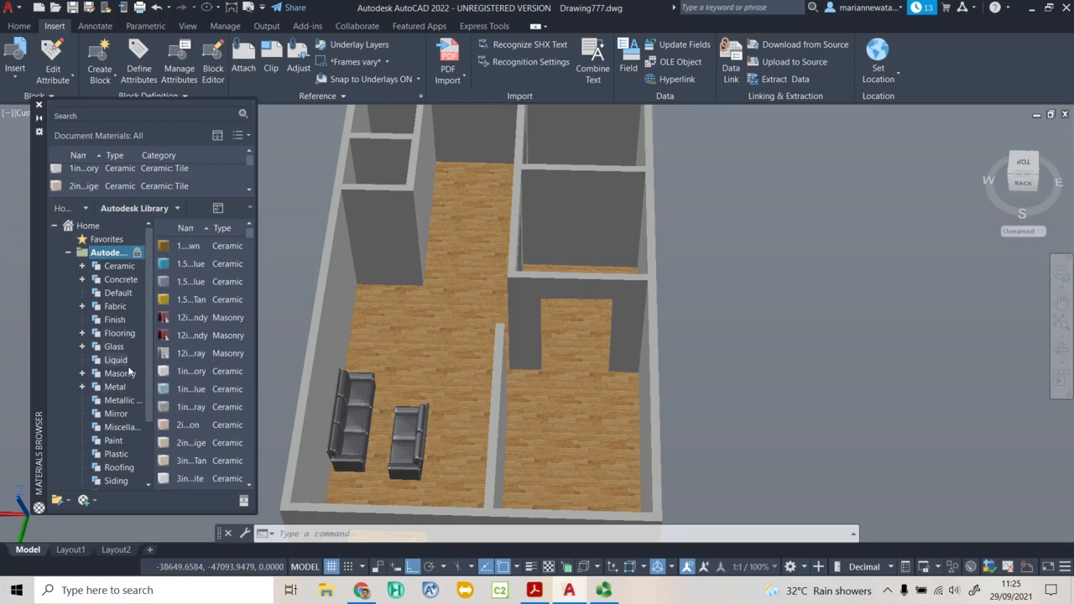
{"action": "scroll", "coordinate": [125, 382], "scroll_direction": "down", "scroll_amount": 1}
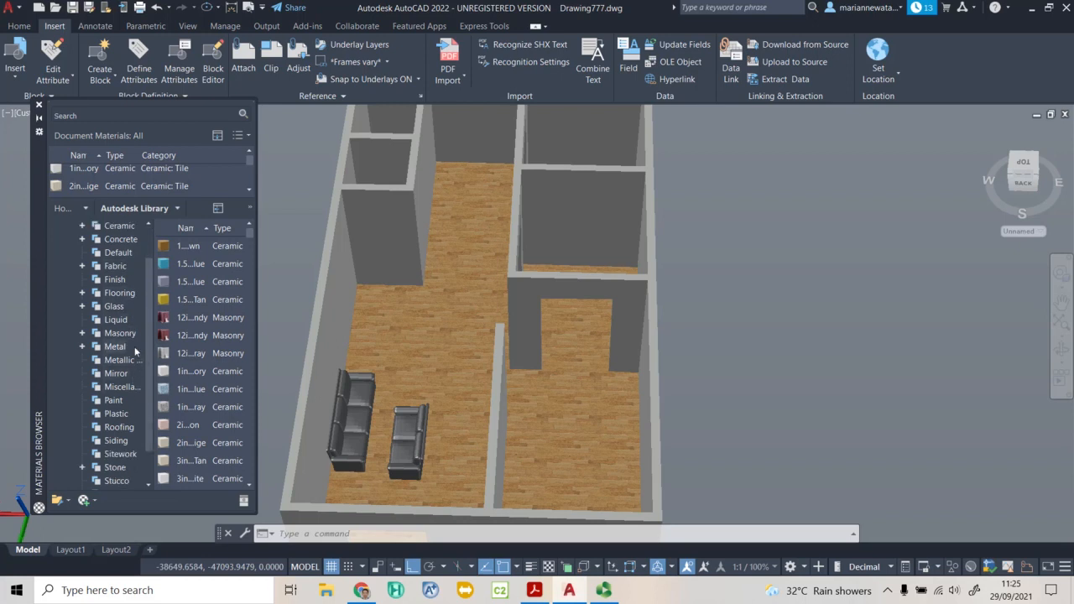
{"action": "scroll", "coordinate": [122, 403], "scroll_direction": "down", "scroll_amount": 1}
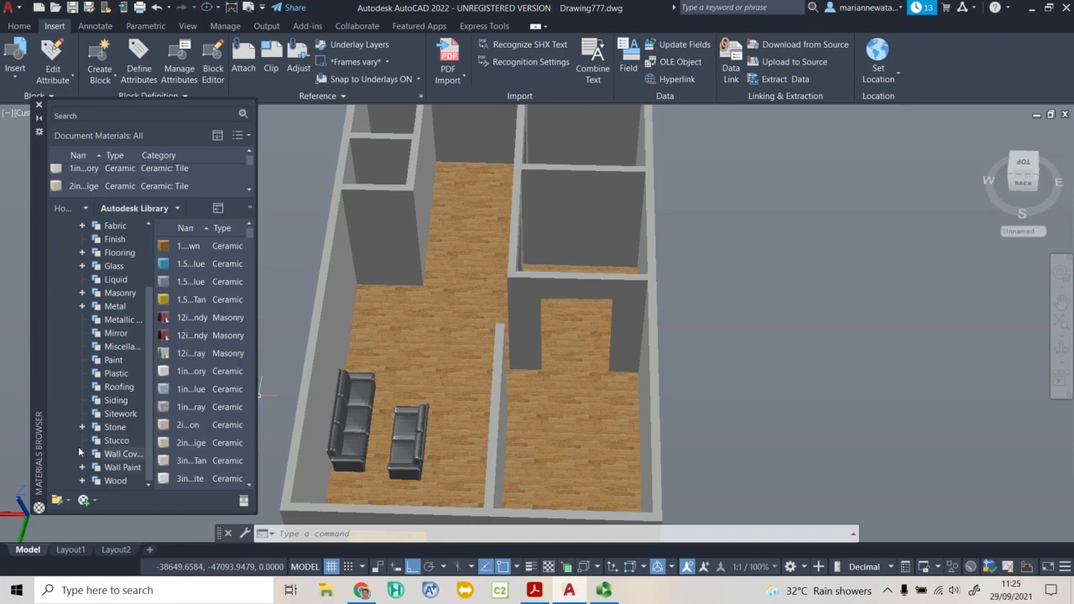
{"action": "left_click", "coordinate": [122, 468]}
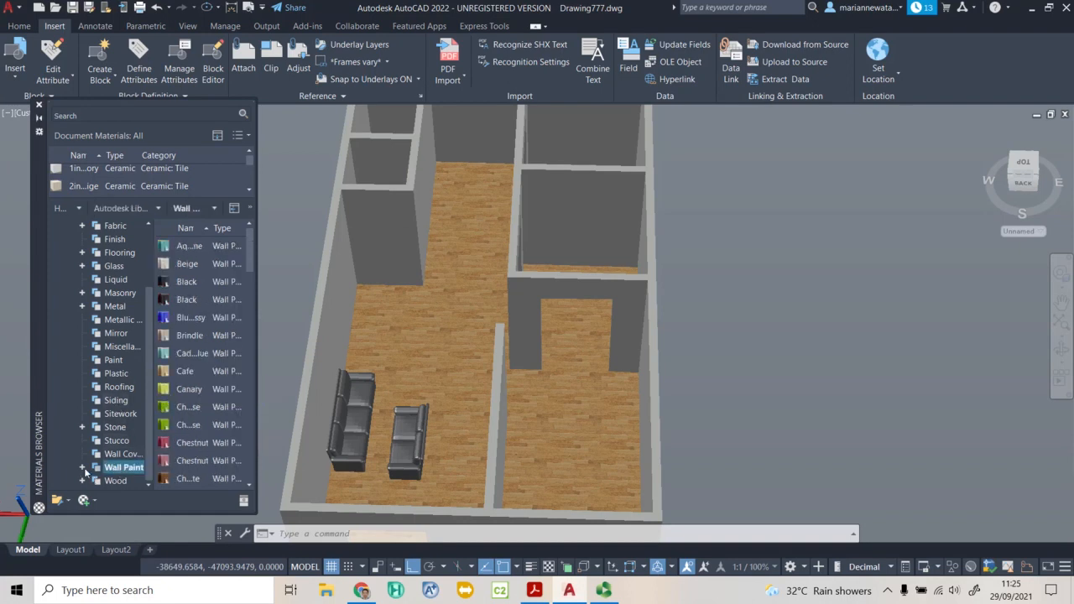
{"action": "scroll", "coordinate": [201, 302], "scroll_direction": "down", "scroll_amount": 6}
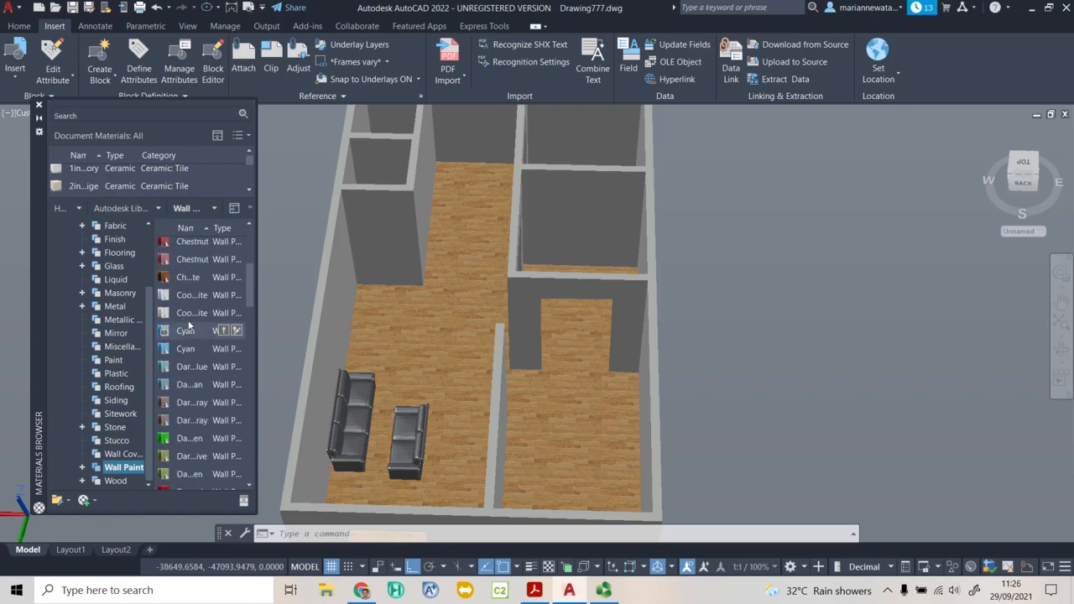
{"action": "scroll", "coordinate": [213, 325], "scroll_direction": "down", "scroll_amount": 10}
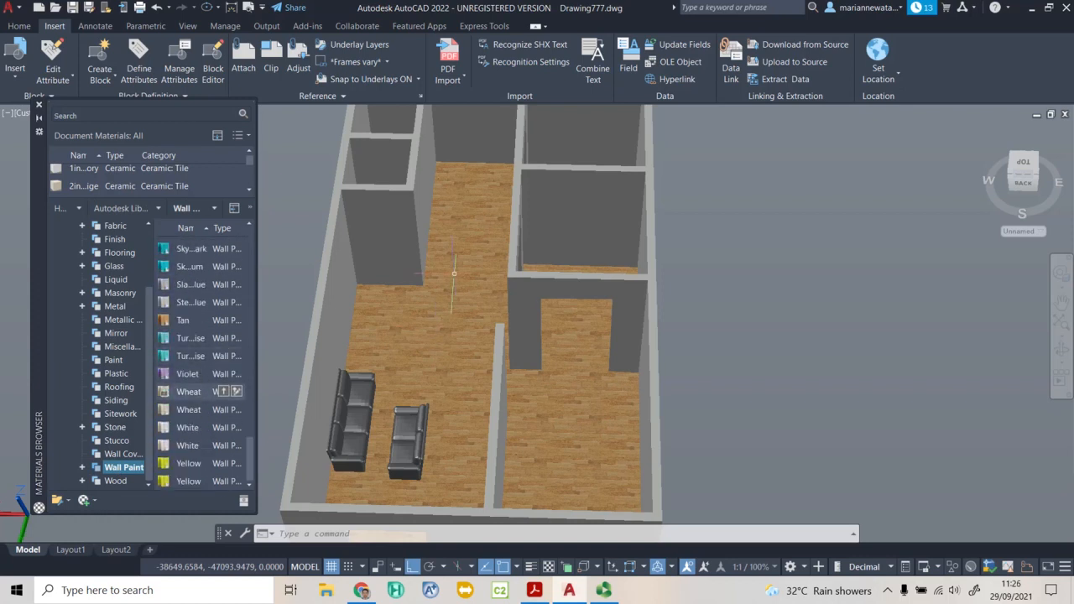
Assign the Steel Blue wall paint to the house walls and the living room partition
{"action": "left_click", "coordinate": [512, 293]}
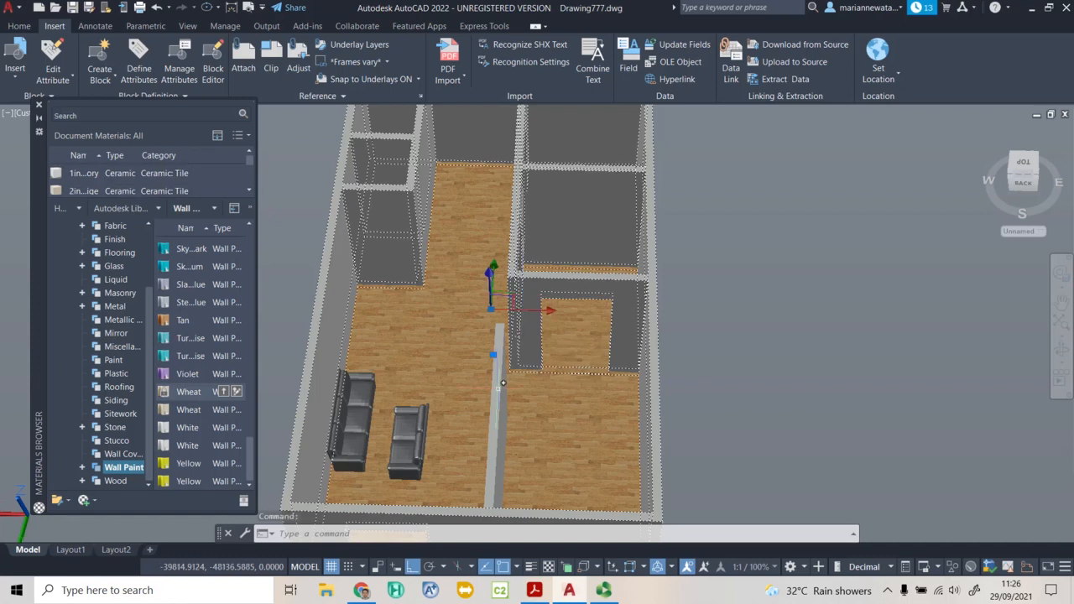
{"action": "scroll", "coordinate": [450, 343], "scroll_direction": "down", "scroll_amount": 3}
{"action": "scroll", "coordinate": [450, 340], "scroll_direction": "up", "scroll_amount": 2}
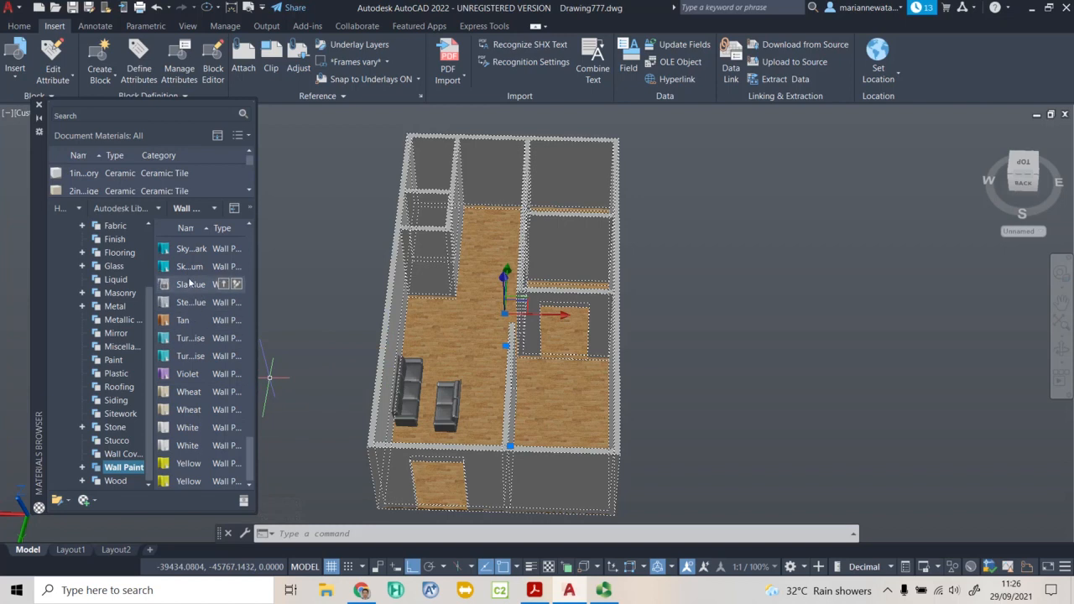
{"action": "scroll", "coordinate": [197, 307], "scroll_direction": "up", "scroll_amount": 1}
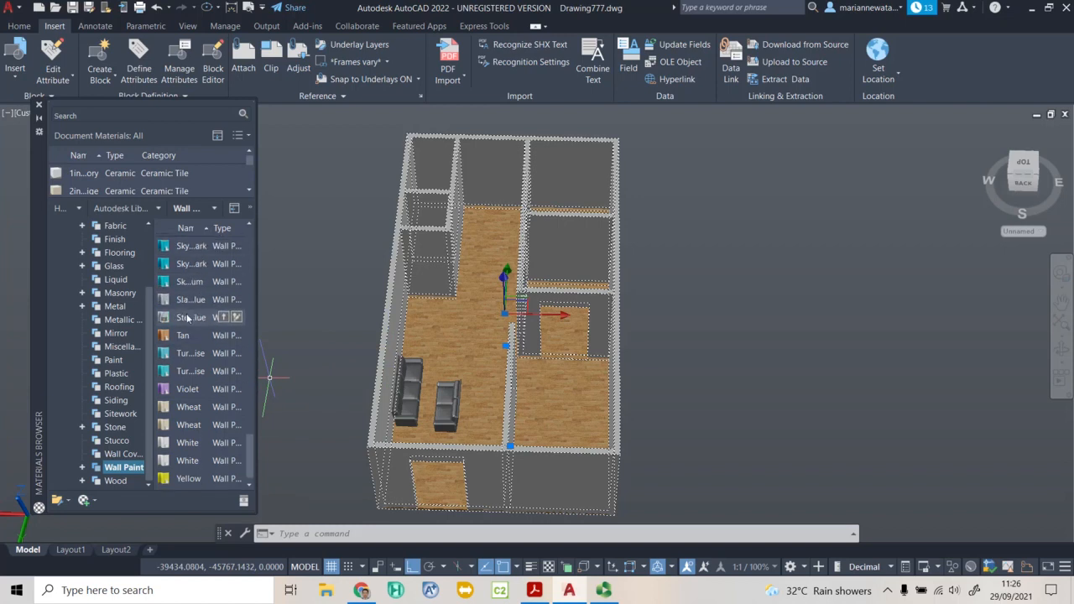
{"action": "right_click", "coordinate": [188, 317]}
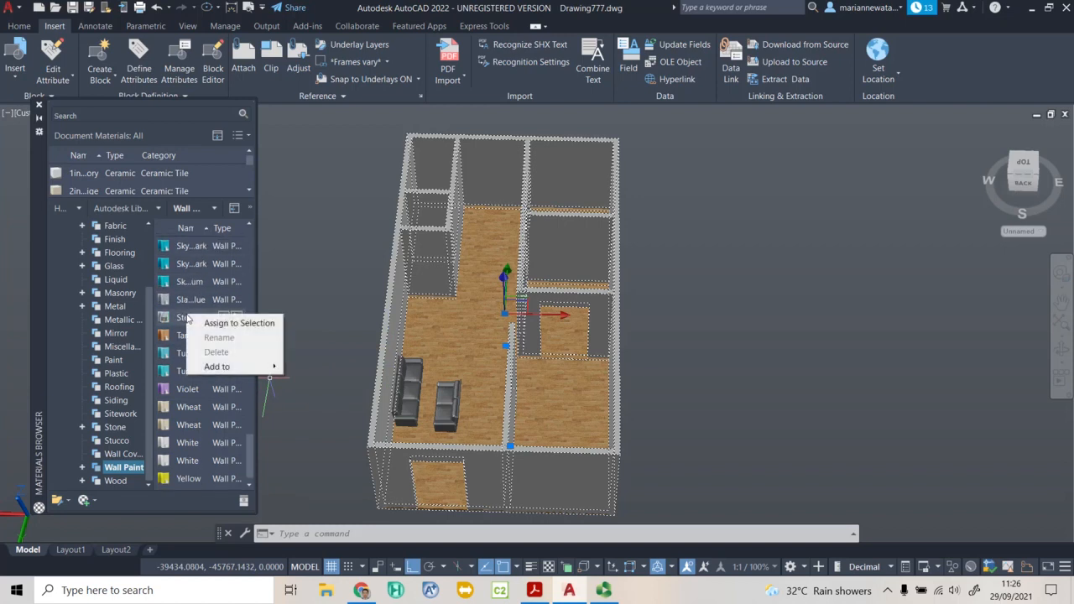
{"action": "left_click", "coordinate": [233, 326]}
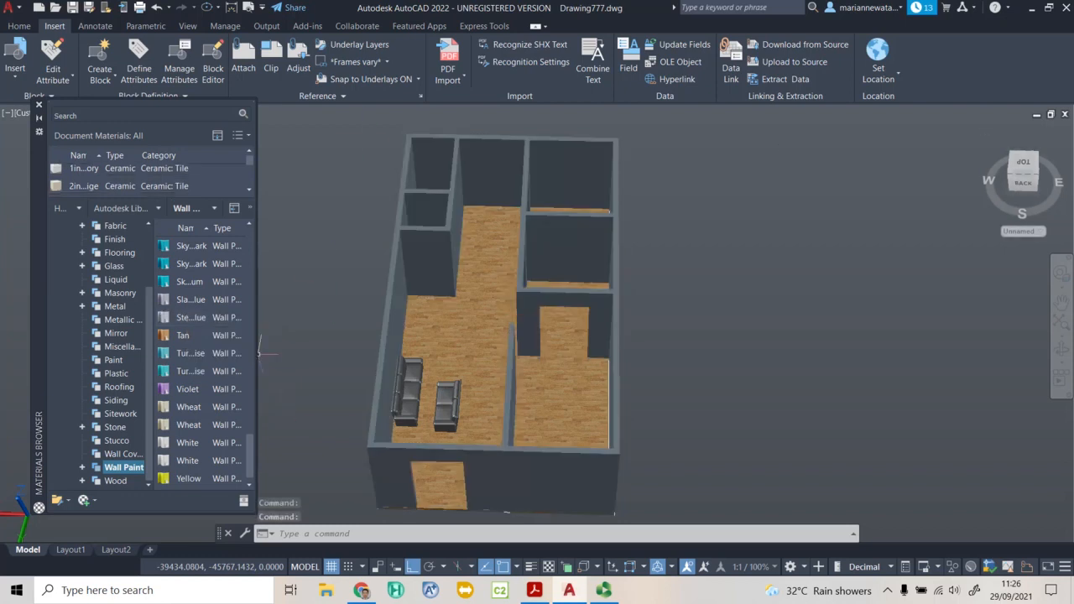
Change the paint of the house walls and the partition to White
{"action": "scroll", "coordinate": [227, 408], "scroll_direction": "down", "scroll_amount": 1}
{"action": "left_click", "coordinate": [511, 364]}
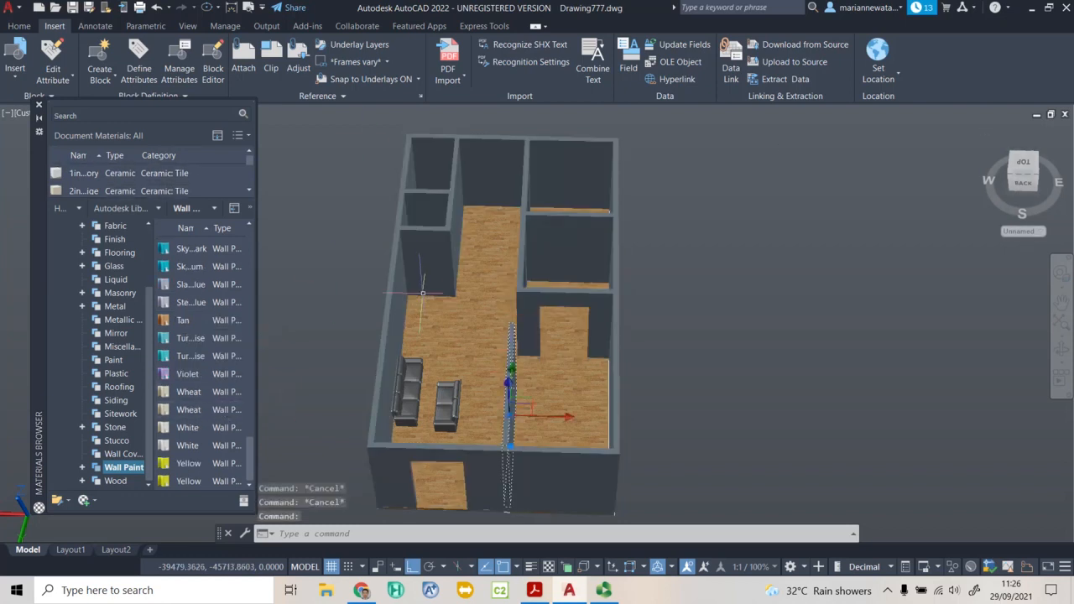
{"action": "left_click", "coordinate": [426, 284]}
{"action": "left_click", "coordinate": [195, 427]}
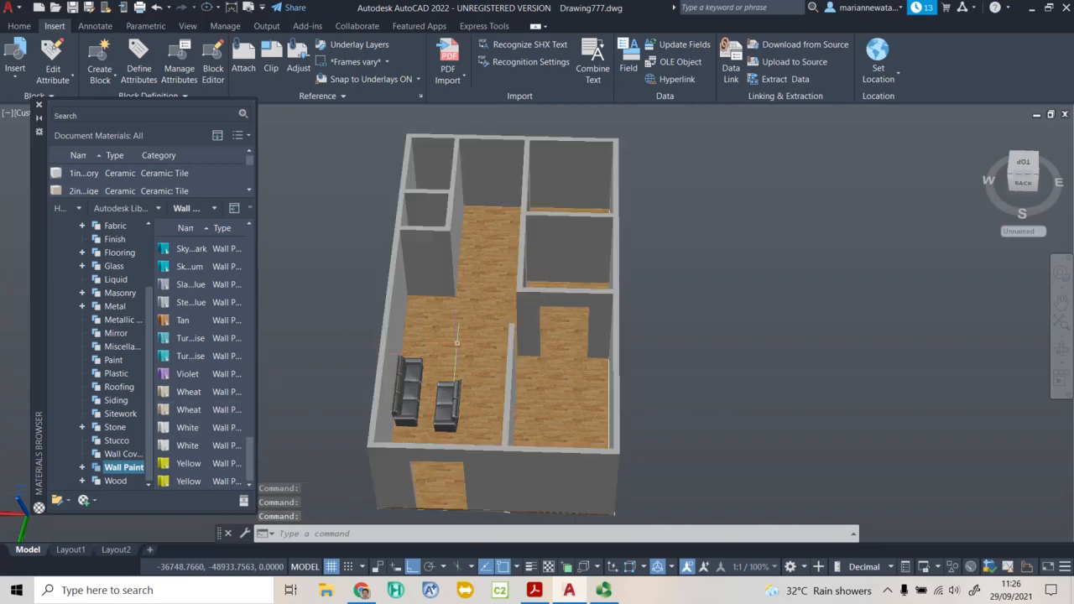
Assign the Chartreuse wall paint to the house walls and the partition
{"action": "scroll", "coordinate": [230, 339], "scroll_direction": "up", "scroll_amount": 10}
{"action": "scroll", "coordinate": [229, 319], "scroll_direction": "up", "scroll_amount": 2}
{"action": "left_click", "coordinate": [508, 324]}
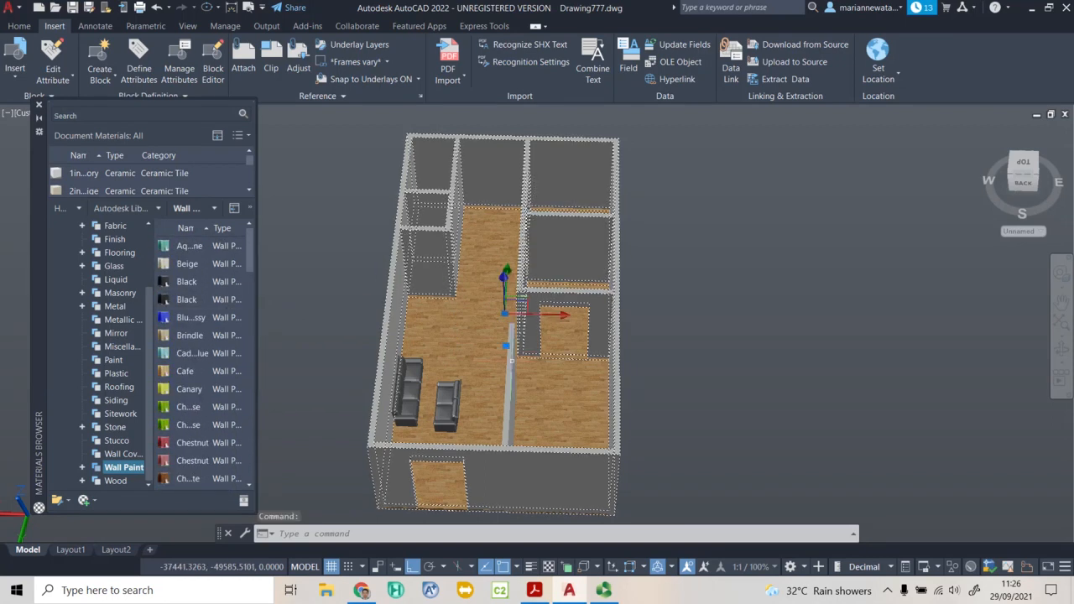
{"action": "right_click", "coordinate": [225, 405]}
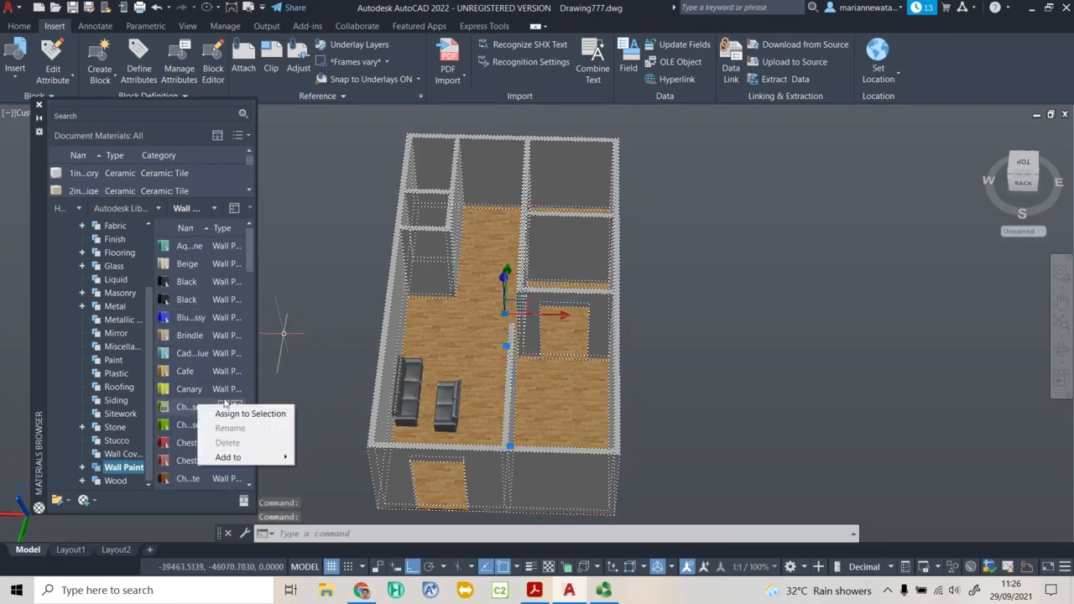
{"action": "left_click", "coordinate": [242, 414]}
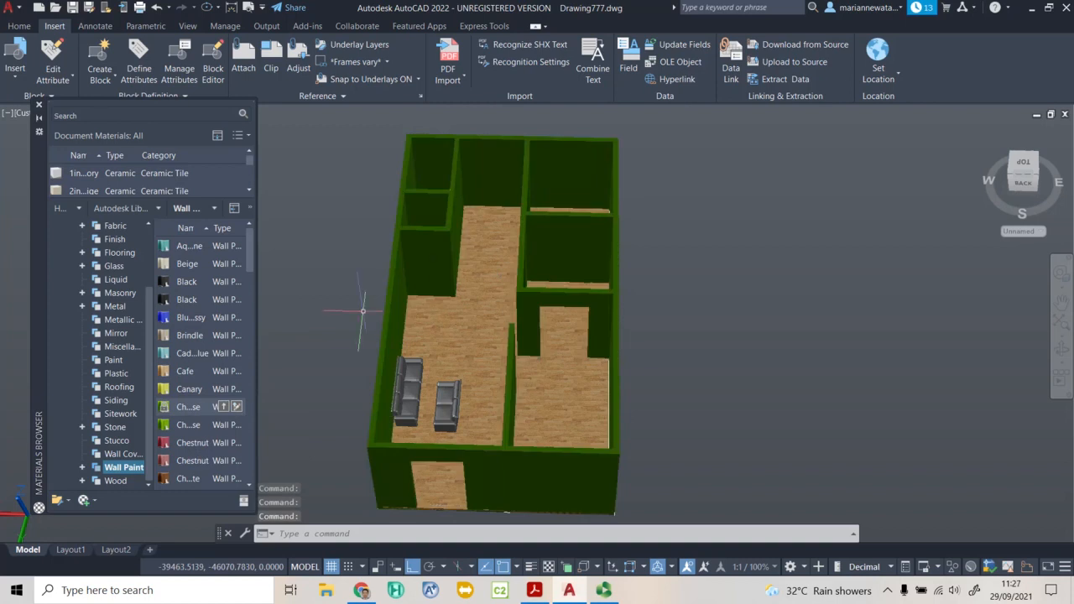
Reselect the house walls and the partition and give them the White wall paint in place of Chartreuse
{"action": "left_click", "coordinate": [506, 407]}
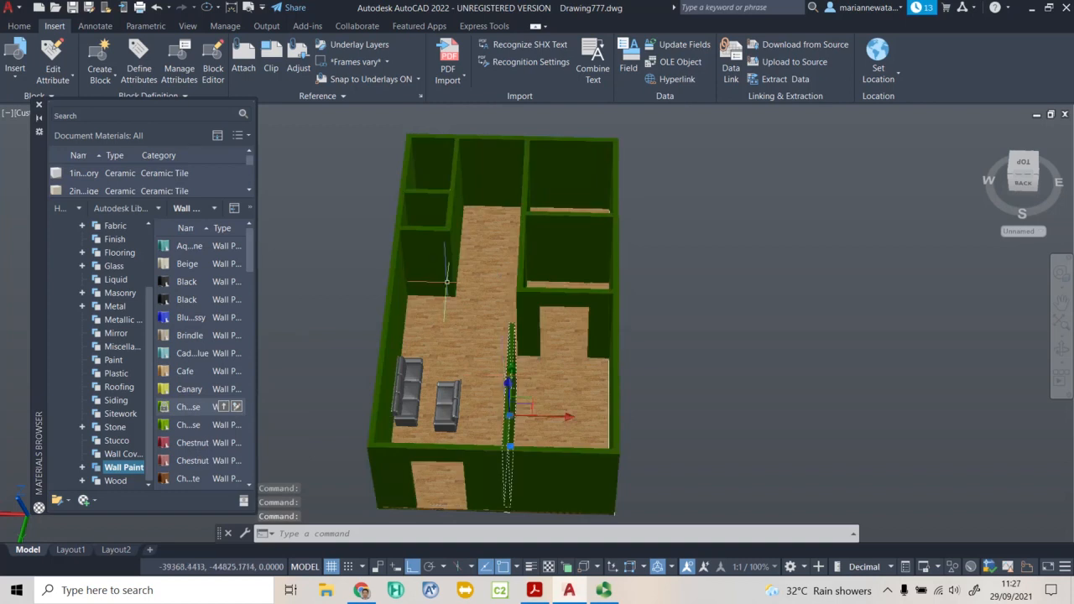
{"action": "key", "text": "Escape"}
{"action": "key", "text": "Escape"}
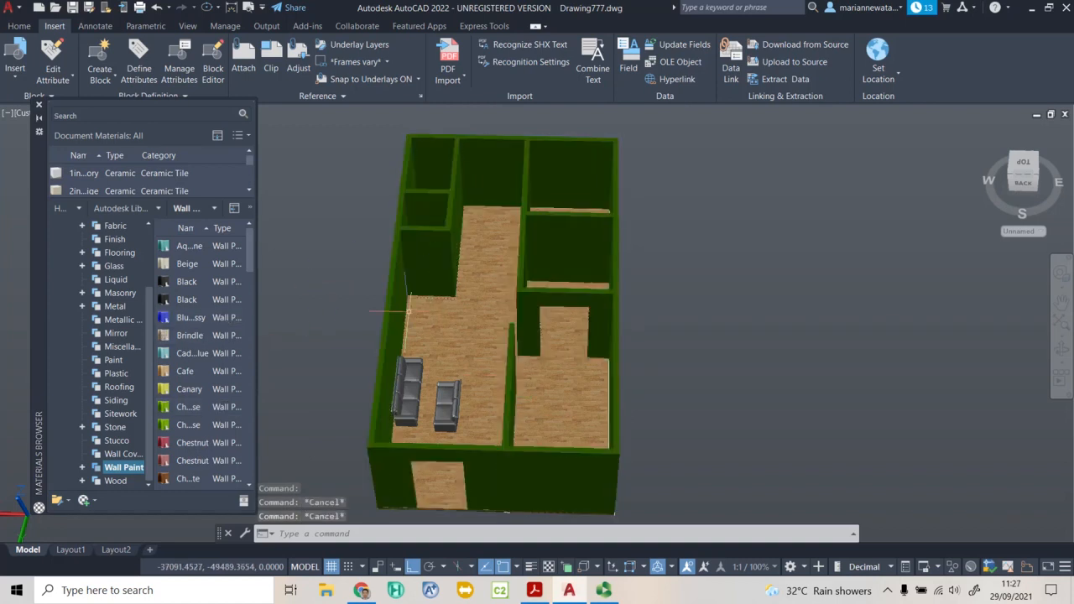
{"action": "left_click", "coordinate": [435, 272]}
{"action": "left_click", "coordinate": [511, 385]}
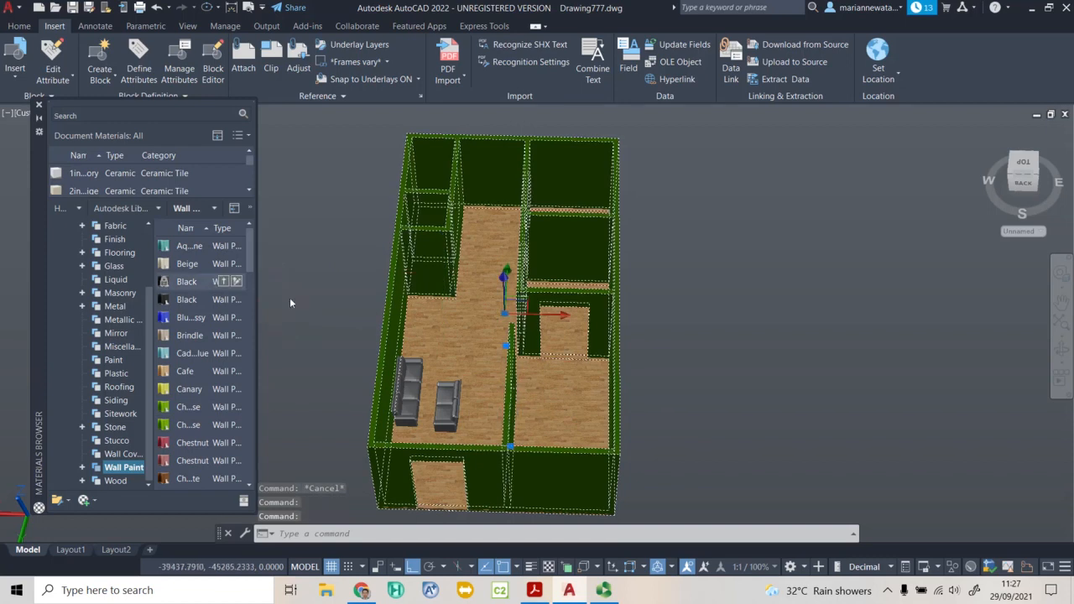
{"action": "left_click", "coordinate": [216, 287]}
{"action": "scroll", "coordinate": [205, 378], "scroll_direction": "down", "scroll_amount": 10}
{"action": "right_click", "coordinate": [206, 430]}
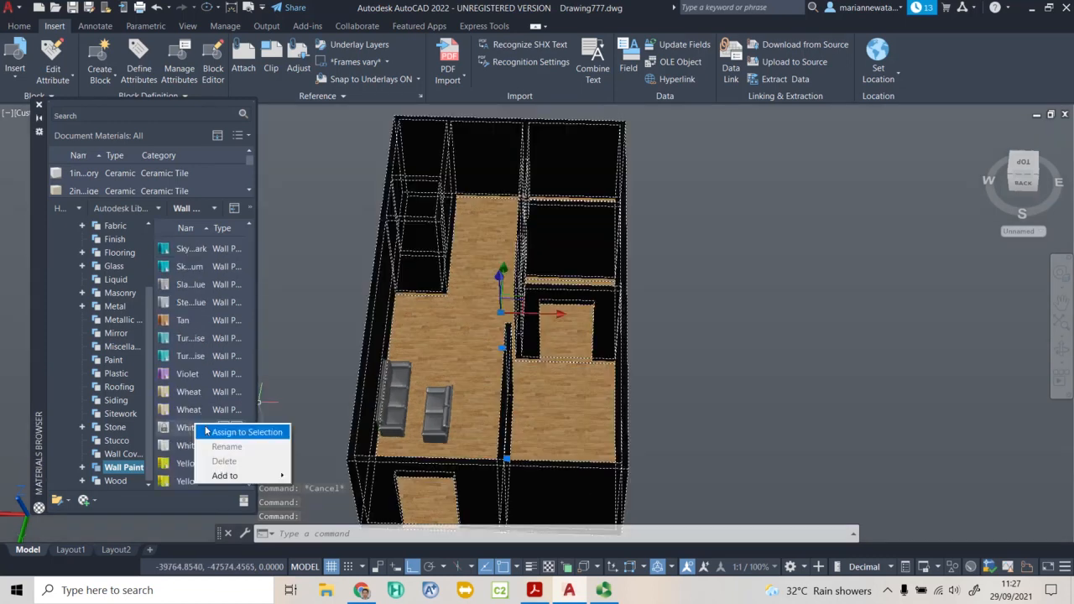
{"action": "left_click", "coordinate": [245, 432]}
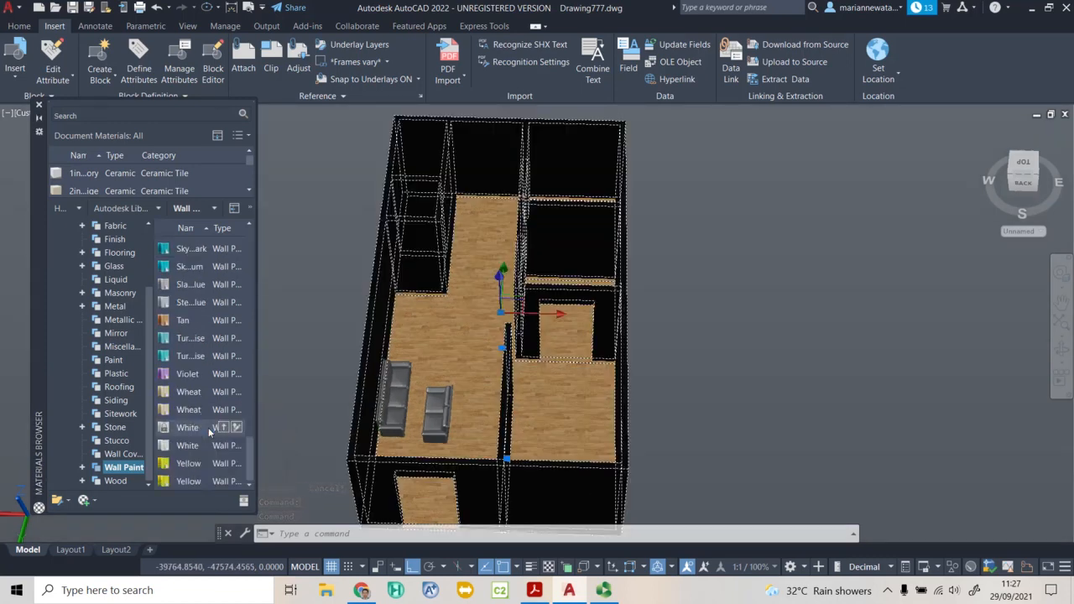
{"action": "left_click", "coordinate": [1062, 349]}
{"action": "left_click_drag", "start_coordinate": [679, 410], "coordinate": [530, 387]}
{"action": "key", "text": "Escape"}
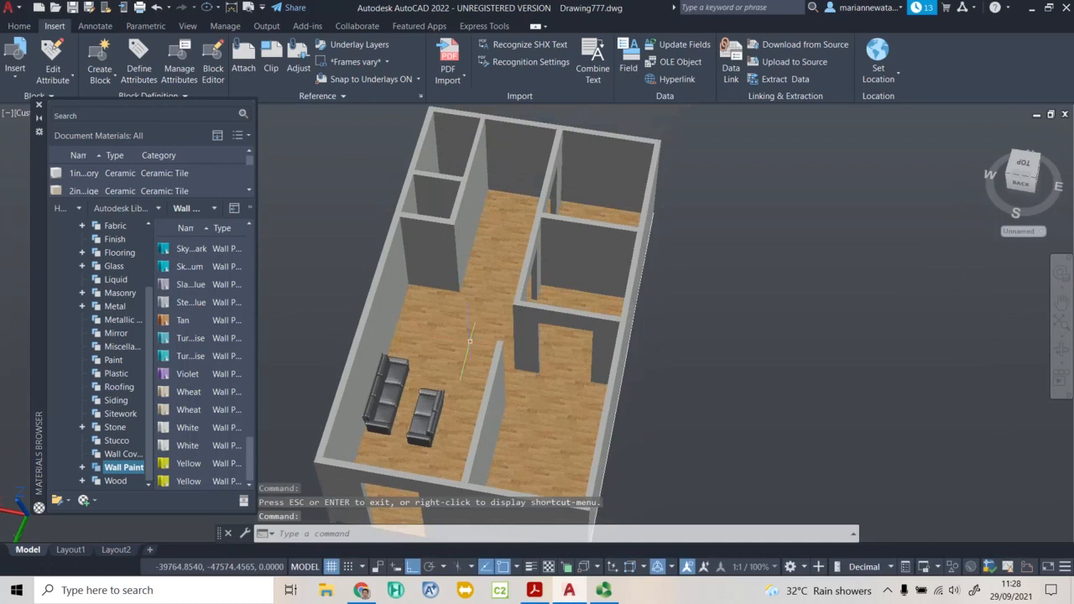
Browse the Flooring and Ceramic categories of the Autodesk Library for a floor material
{"action": "left_click", "coordinate": [108, 251]}
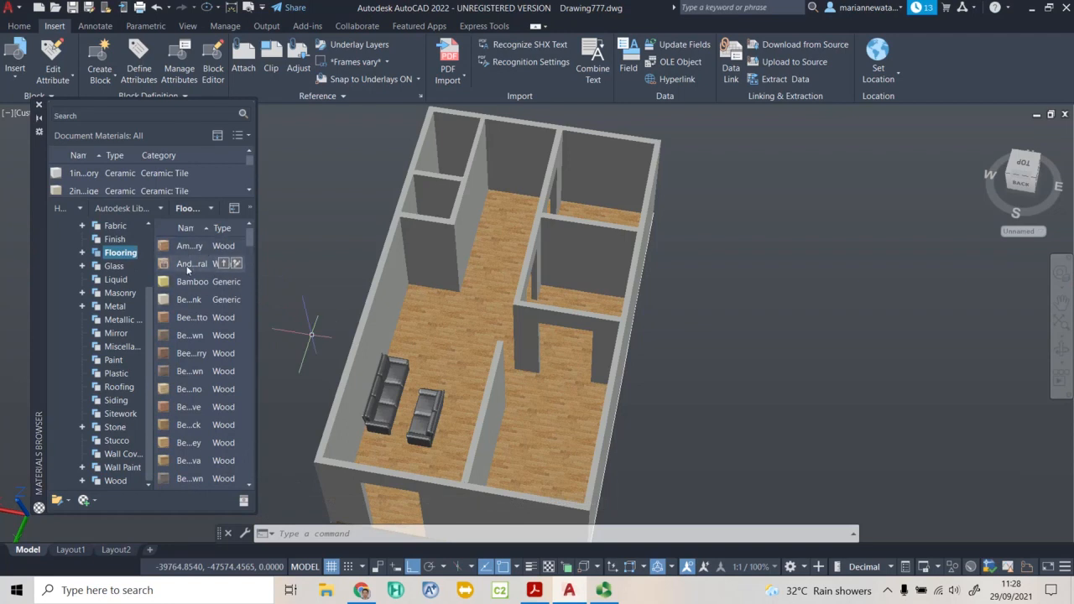
{"action": "scroll", "coordinate": [214, 332], "scroll_direction": "down", "scroll_amount": 5}
{"action": "scroll", "coordinate": [214, 331], "scroll_direction": "down", "scroll_amount": 10}
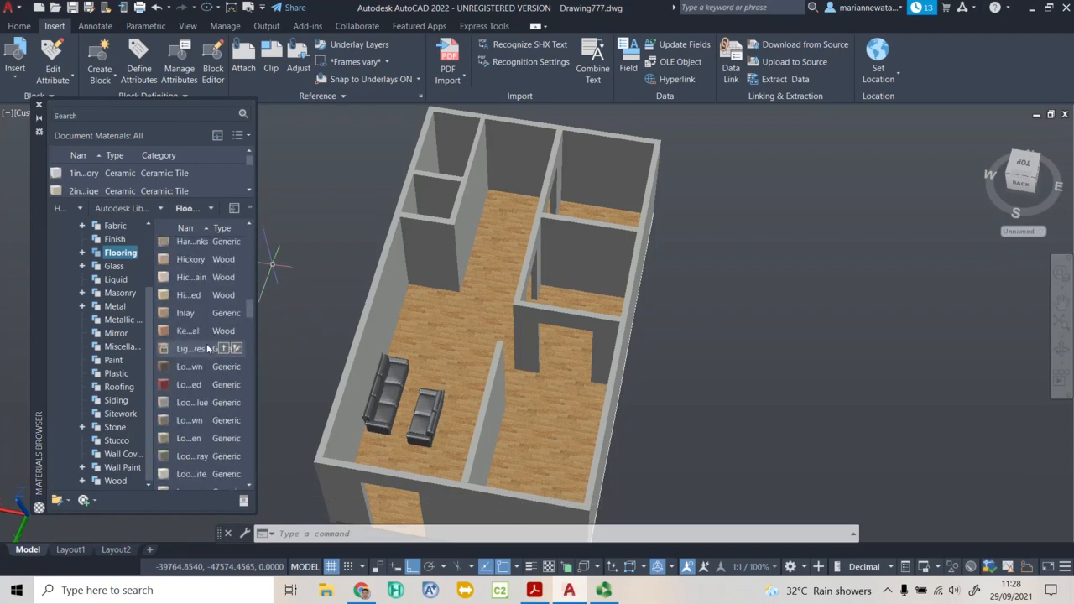
{"action": "scroll", "coordinate": [200, 353], "scroll_direction": "down", "scroll_amount": 10}
{"action": "scroll", "coordinate": [139, 328], "scroll_direction": "up", "scroll_amount": 3}
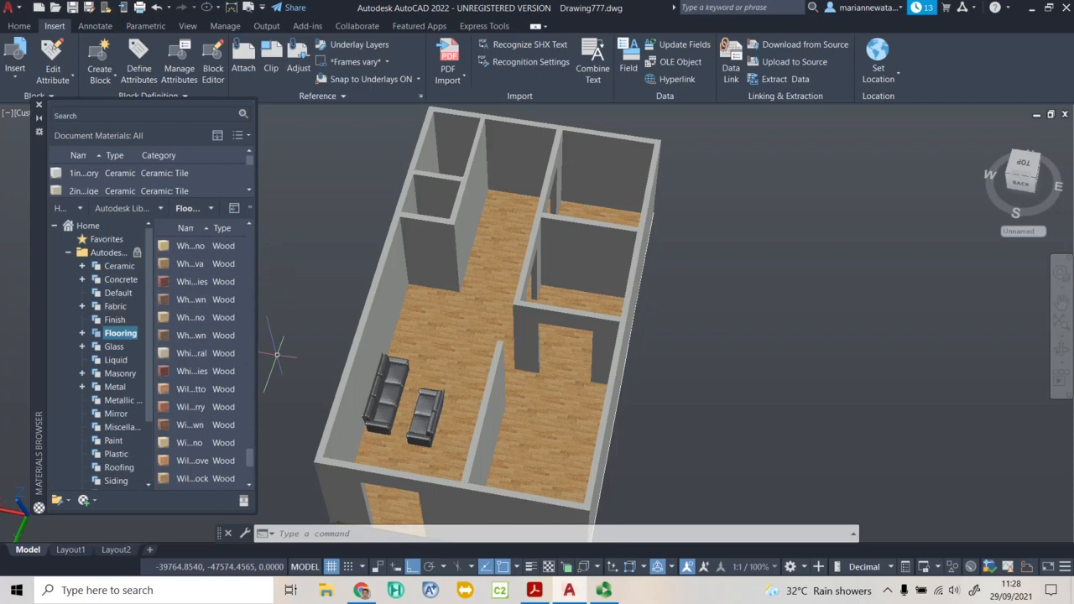
{"action": "left_click", "coordinate": [126, 267]}
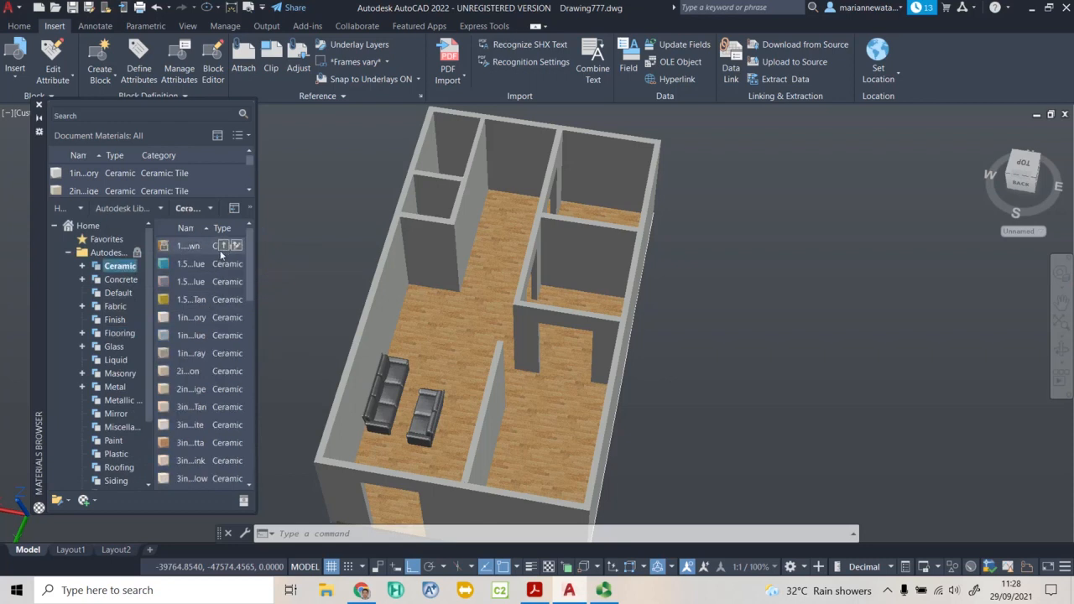
{"action": "scroll", "coordinate": [207, 343], "scroll_direction": "down", "scroll_amount": 8}
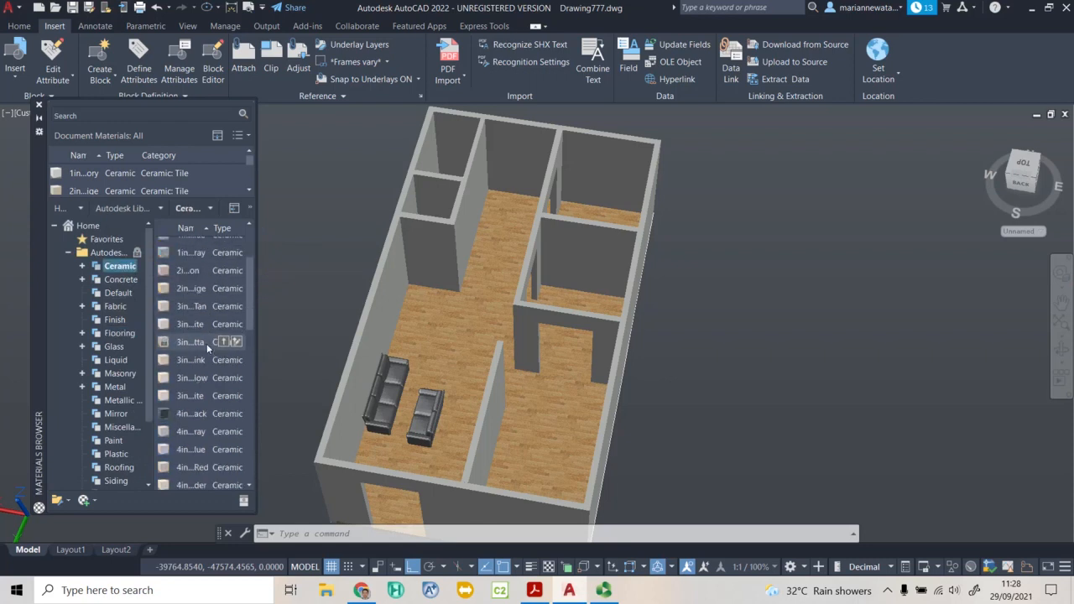
{"action": "scroll", "coordinate": [202, 345], "scroll_direction": "down", "scroll_amount": 3}
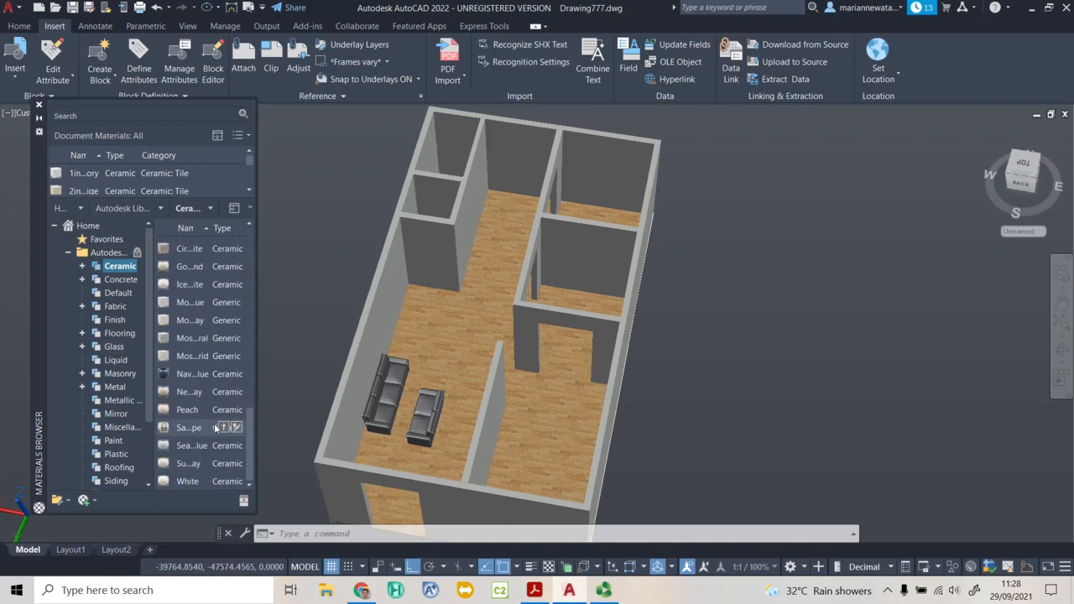
{"action": "left_click", "coordinate": [120, 333]}
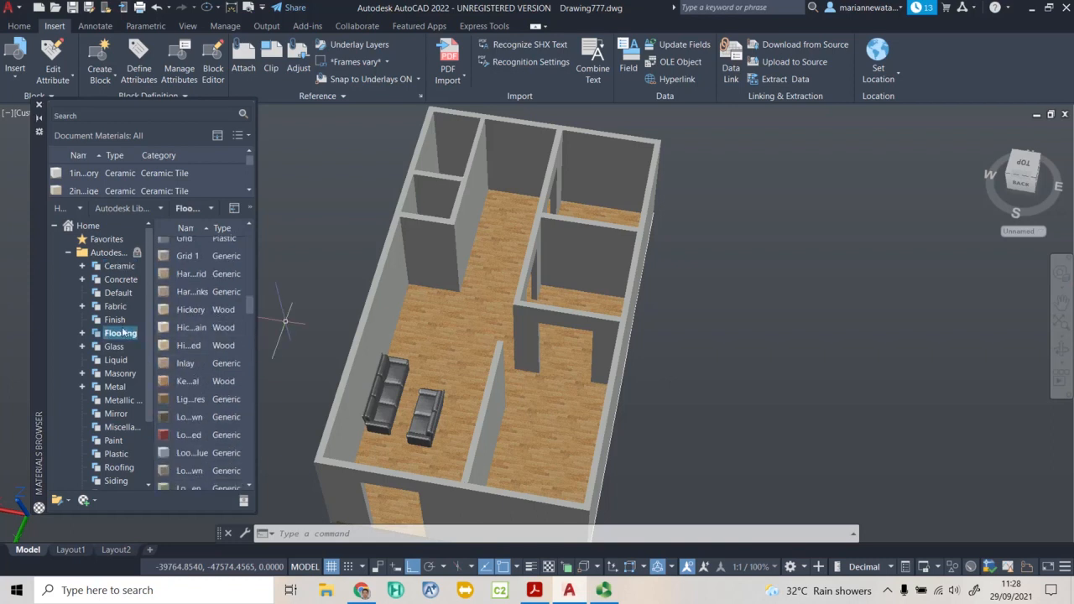
Select the house floor and assign it a reddish-brown material from the Flooring category
{"action": "scroll", "coordinate": [186, 331], "scroll_direction": "down", "scroll_amount": 5}
{"action": "scroll", "coordinate": [186, 331], "scroll_direction": "down", "scroll_amount": 6}
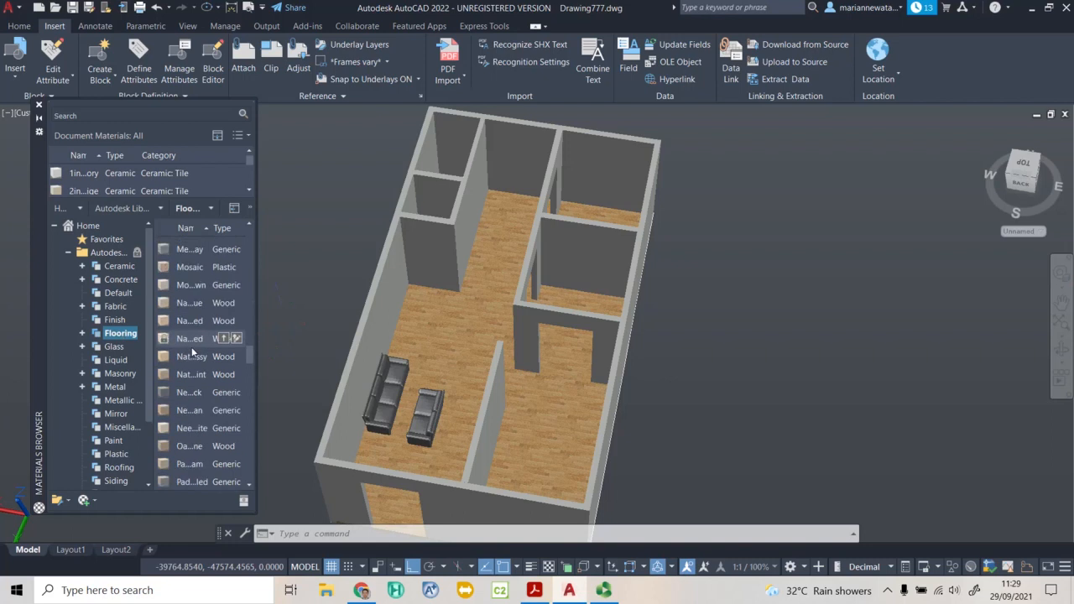
{"action": "scroll", "coordinate": [202, 393], "scroll_direction": "down", "scroll_amount": 1}
{"action": "left_click", "coordinate": [459, 332]}
{"action": "right_click", "coordinate": [198, 401]}
{"action": "left_click", "coordinate": [214, 411]}
Change the house floor to a medium-brown wood material from the end of the Flooring list
{"action": "scroll", "coordinate": [208, 395], "scroll_direction": "down", "scroll_amount": 5}
{"action": "scroll", "coordinate": [236, 353], "scroll_direction": "down", "scroll_amount": 1}
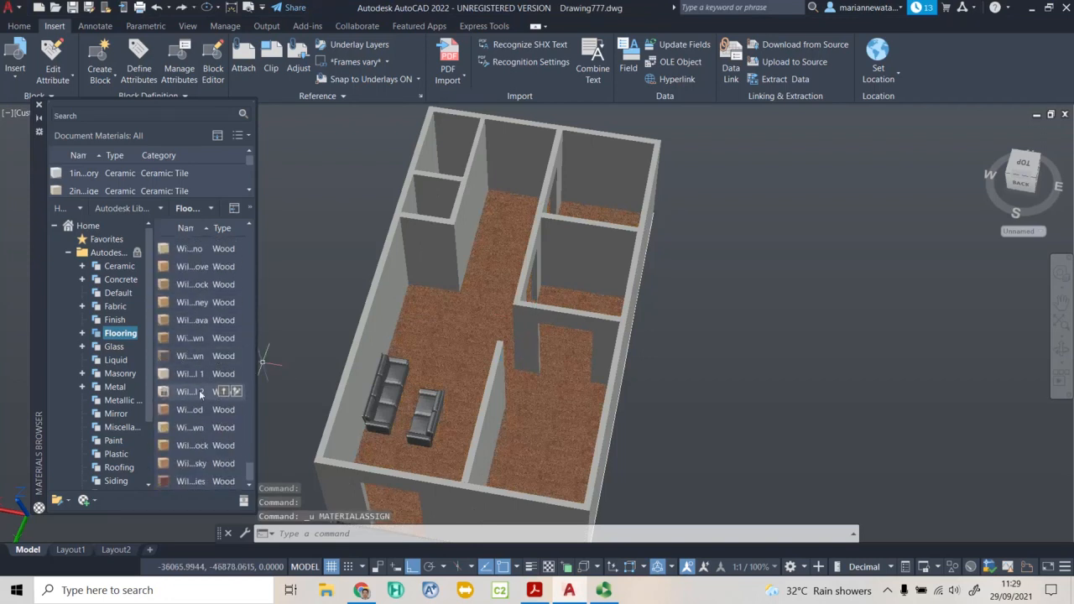
{"action": "left_click_drag", "start_coordinate": [198, 440], "coordinate": [424, 335]}
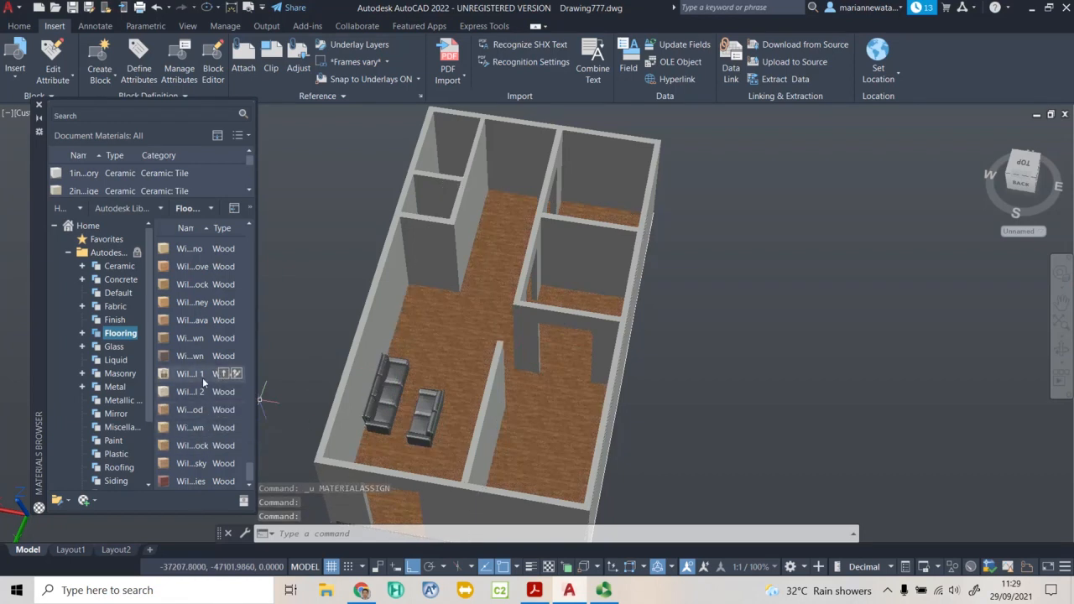
Reselect the house floor and assign it the light wood flooring listed as "Wi...no"
{"action": "scroll", "coordinate": [231, 397], "scroll_direction": "up", "scroll_amount": 2}
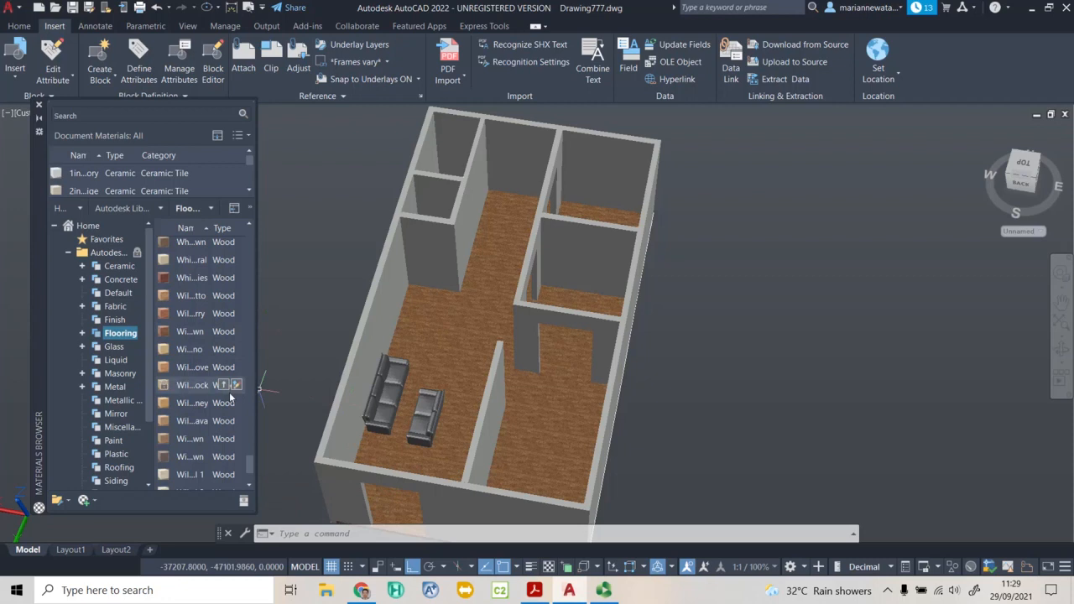
{"action": "right_click", "coordinate": [185, 351]}
{"action": "left_click", "coordinate": [417, 323]}
{"action": "left_click", "coordinate": [417, 323]}
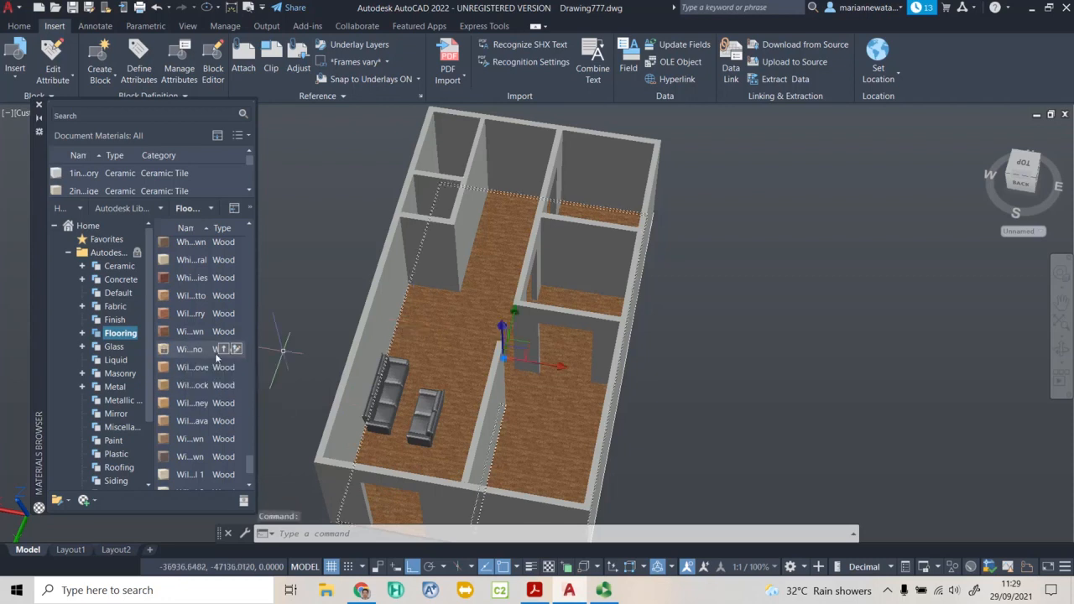
{"action": "right_click", "coordinate": [196, 351]}
{"action": "left_click", "coordinate": [239, 356]}
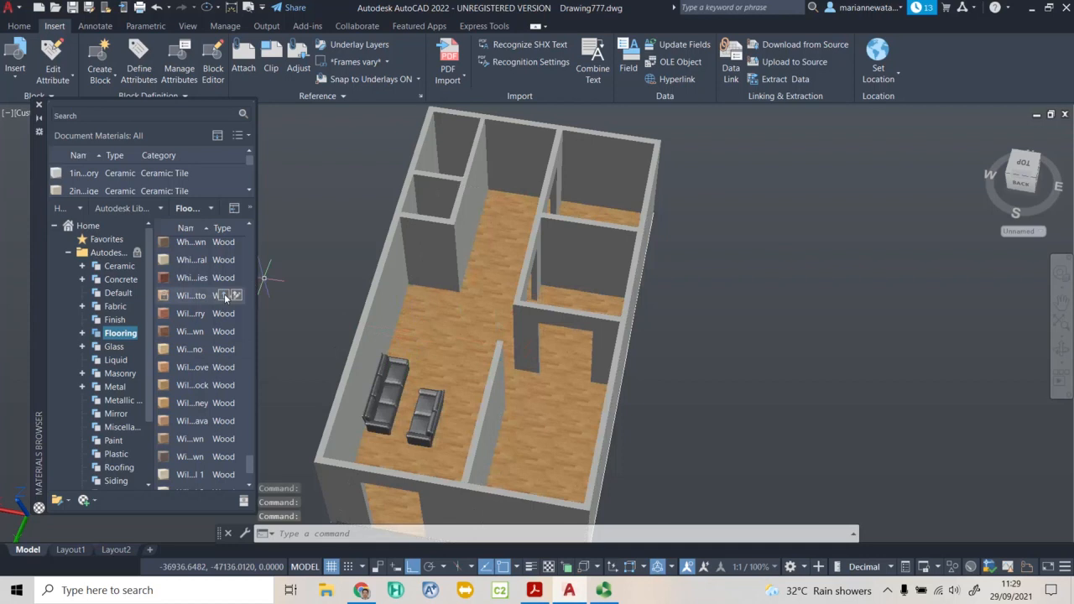
Browse the Fabric, Glass and Metal material categories of the Autodesk Library
{"action": "scroll", "coordinate": [225, 296], "scroll_direction": "up", "scroll_amount": 3}
{"action": "scroll", "coordinate": [331, 357], "scroll_direction": "down", "scroll_amount": 2}
{"action": "scroll", "coordinate": [300, 332], "scroll_direction": "up", "scroll_amount": 2}
{"action": "left_click", "coordinate": [117, 307]}
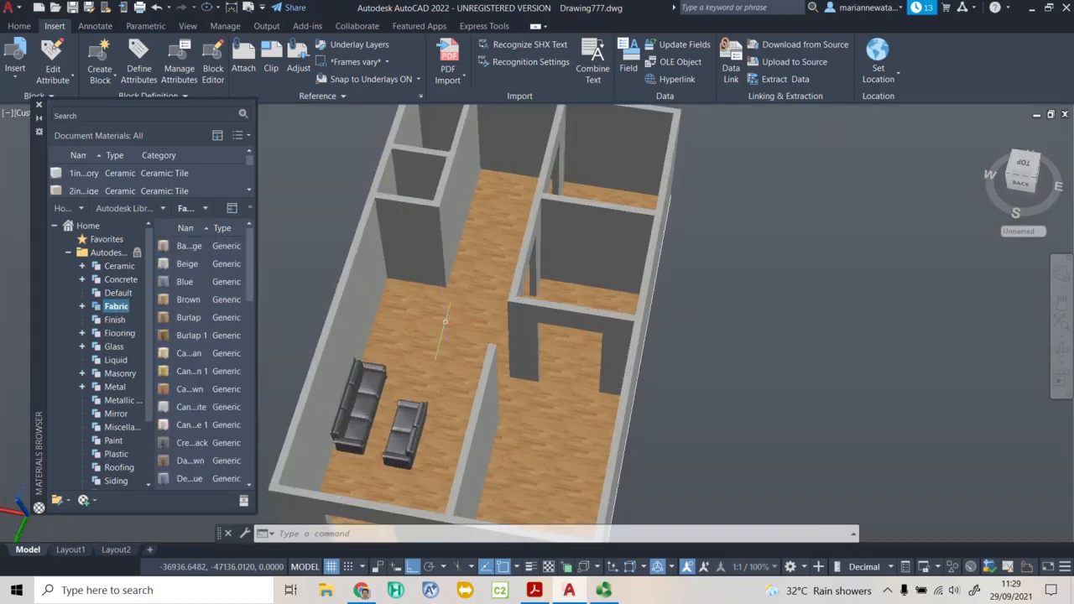
{"action": "left_click", "coordinate": [115, 346]}
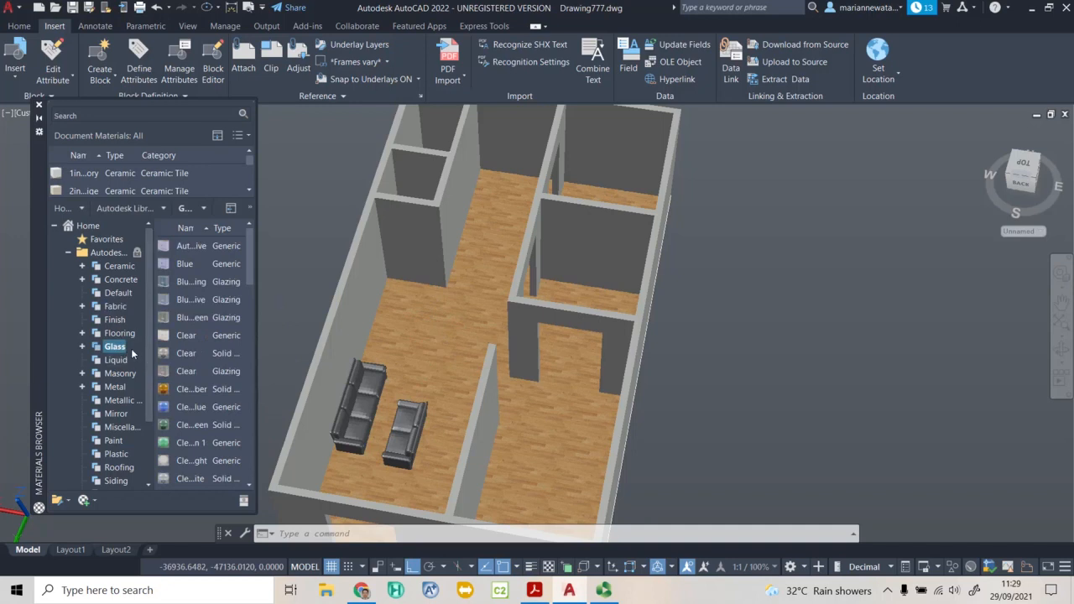
{"action": "left_click", "coordinate": [115, 387]}
{"action": "scroll", "coordinate": [126, 334], "scroll_direction": "down", "scroll_amount": 2}
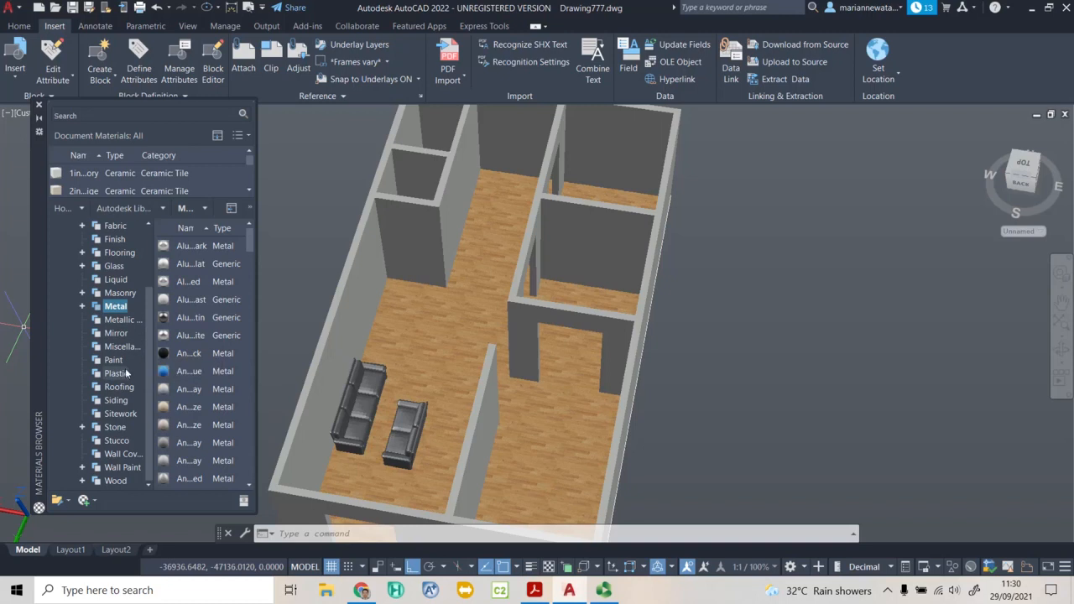
{"action": "scroll", "coordinate": [129, 353], "scroll_direction": "up", "scroll_amount": 2}
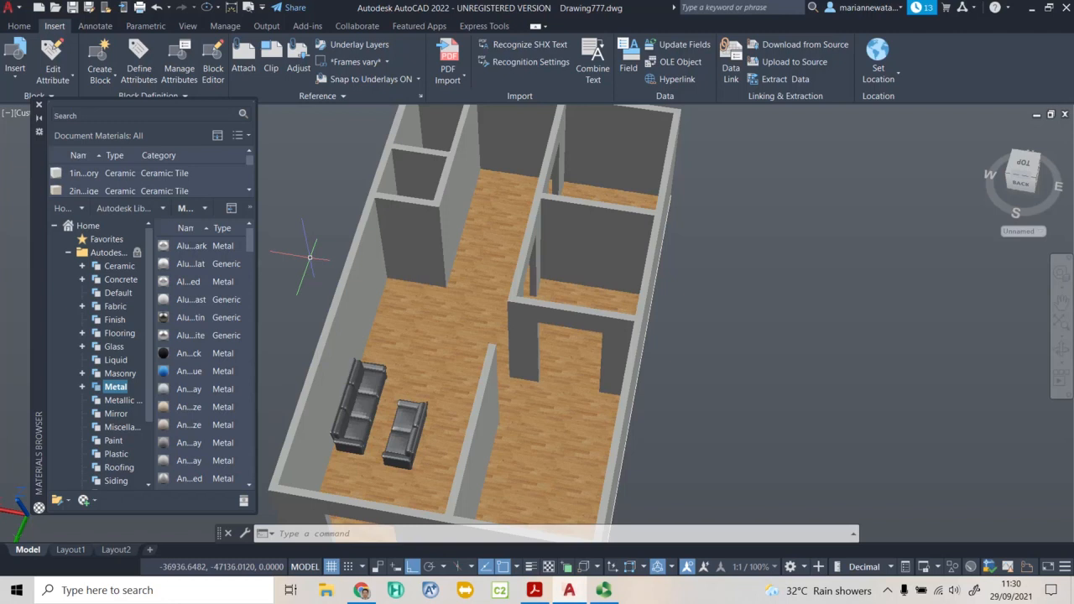
{"action": "middle_click_drag", "start_coordinate": [311, 257], "coordinate": [584, 362], "text": "shift"}
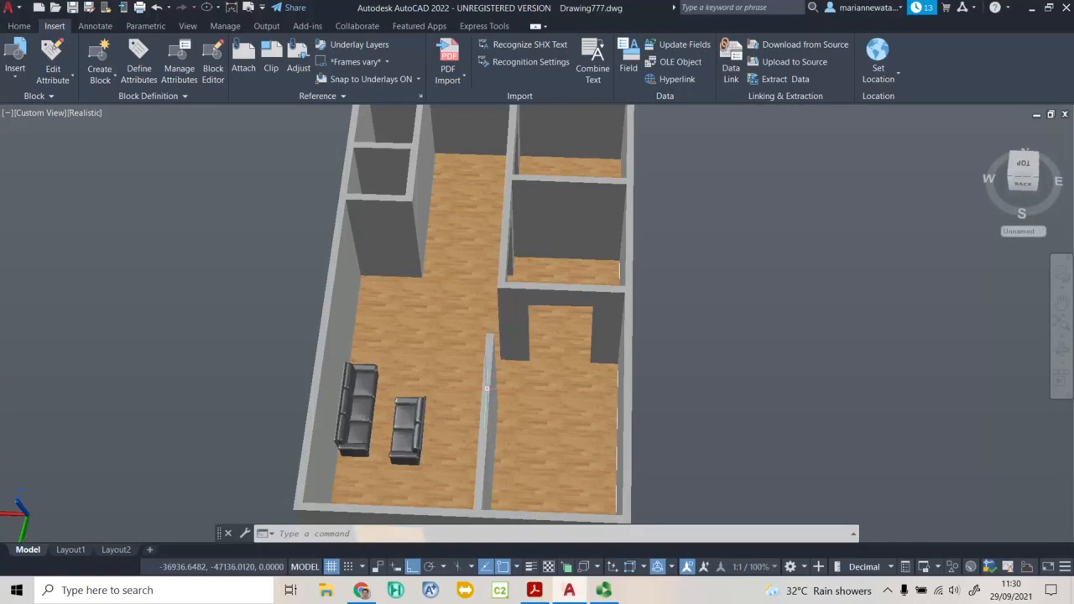
{"action": "left_click", "coordinate": [1061, 334]}
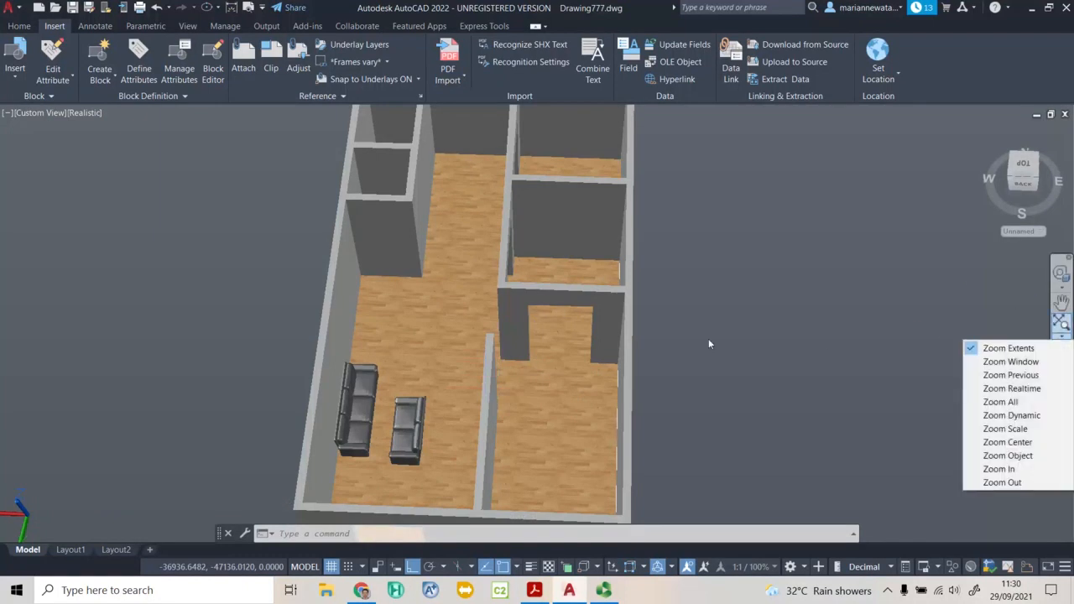
{"action": "left_click", "coordinate": [615, 387]}
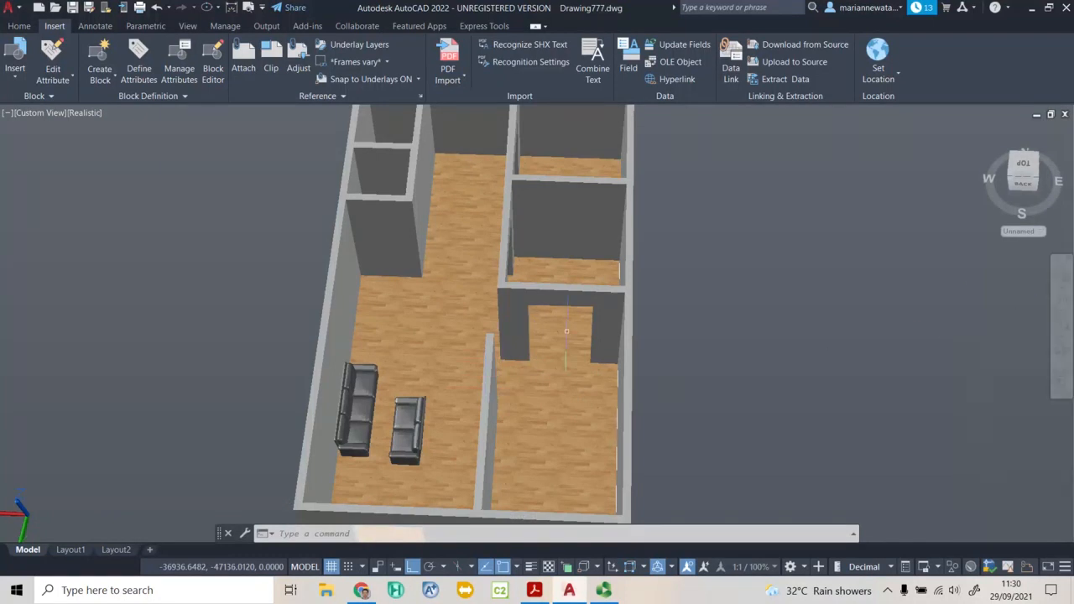
Start attaching a reference file and preview the Desktop furniture drawings, including Bowl and Sink, Couch, Furnitures-in-3D and Tables & Chairs
{"action": "left_click", "coordinate": [245, 55]}
{"action": "scroll", "coordinate": [478, 269], "scroll_direction": "down", "scroll_amount": 5}
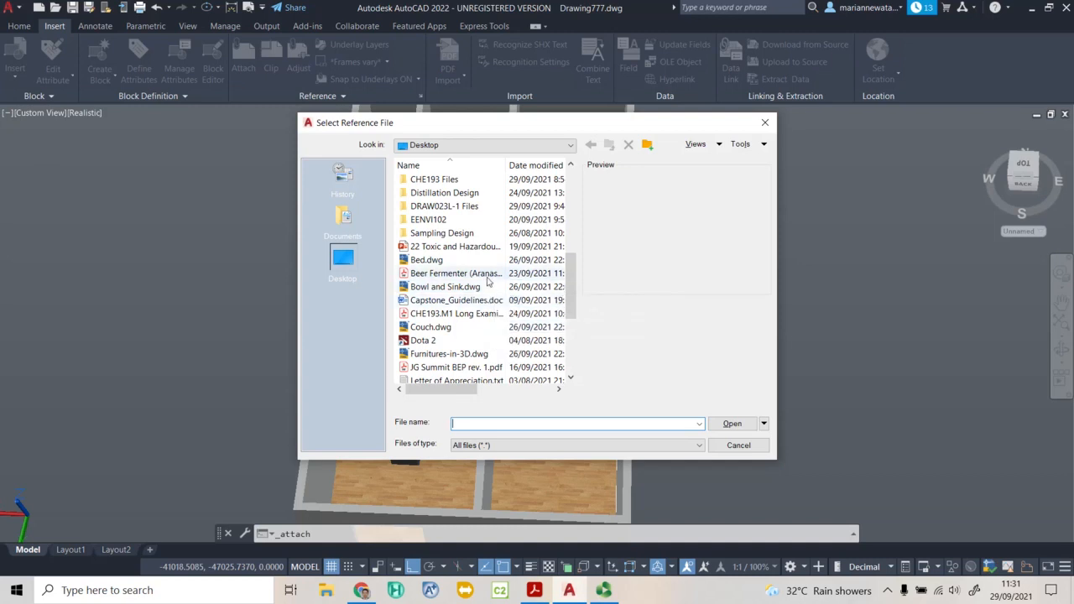
{"action": "left_click", "coordinate": [460, 288]}
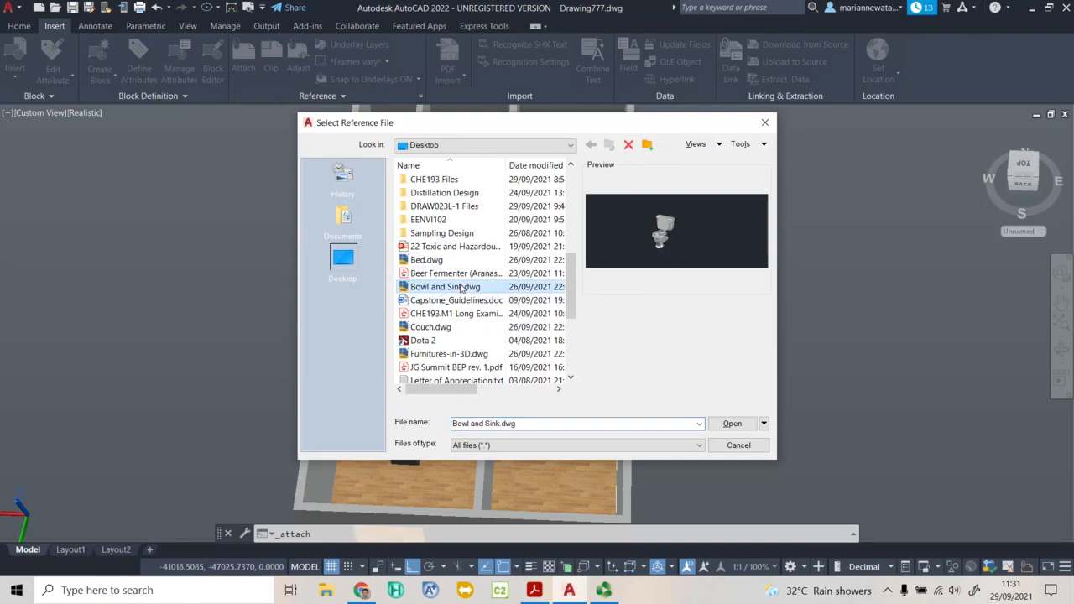
{"action": "left_click", "coordinate": [436, 330]}
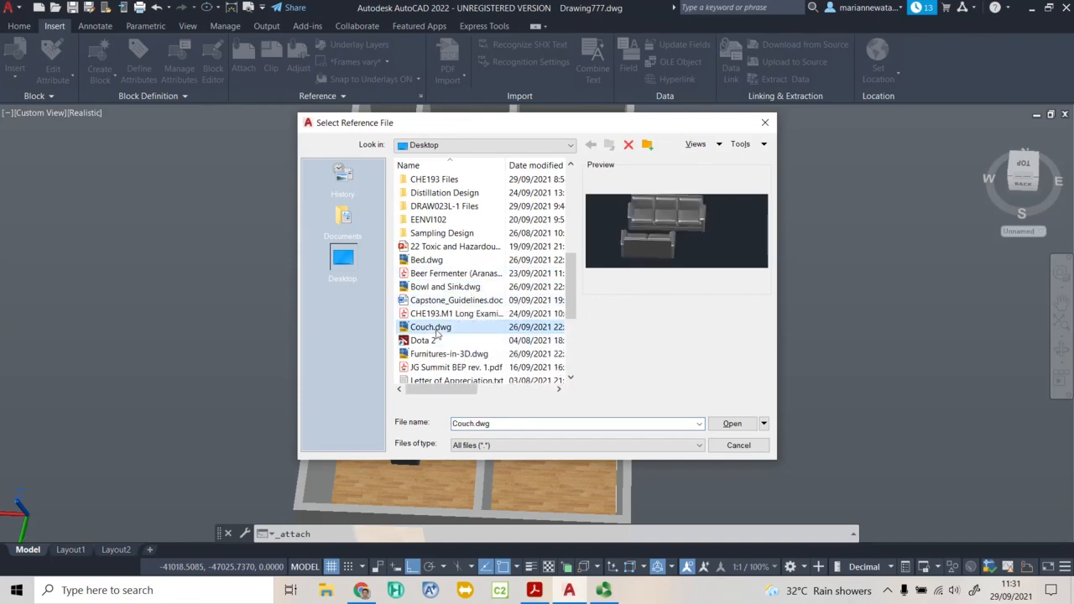
{"action": "left_click", "coordinate": [470, 357]}
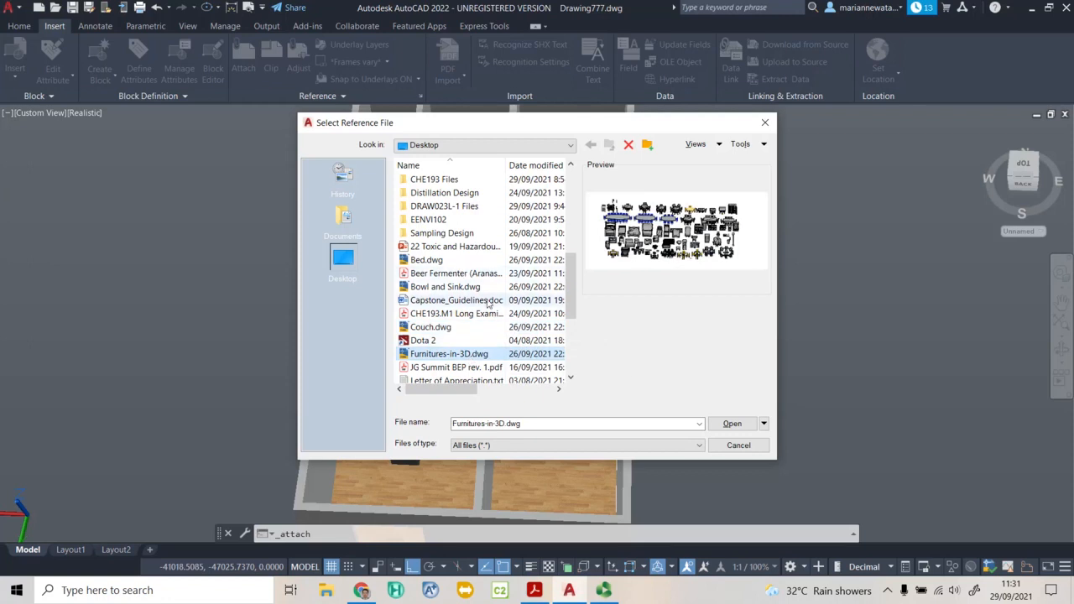
{"action": "scroll", "coordinate": [488, 304], "scroll_direction": "down", "scroll_amount": 1}
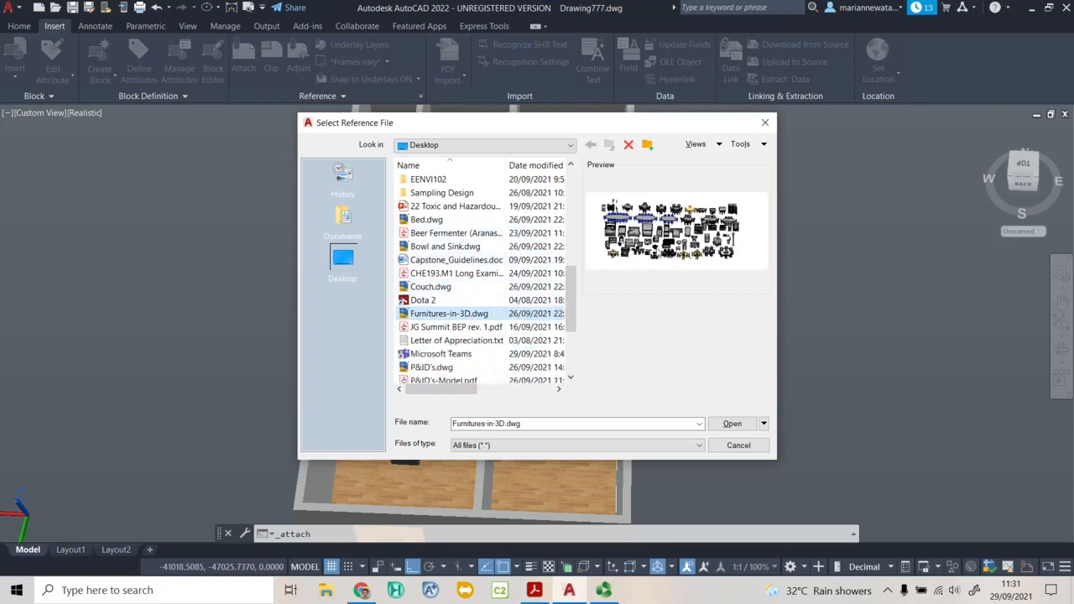
{"action": "scroll", "coordinate": [445, 319], "scroll_direction": "down", "scroll_amount": 2}
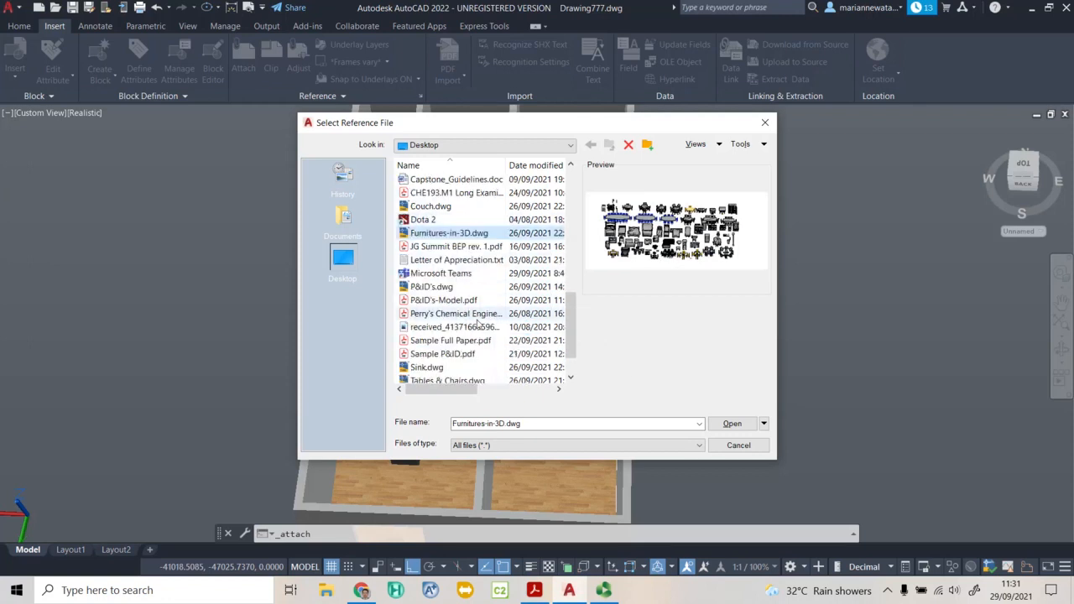
{"action": "left_click", "coordinate": [436, 367]}
{"action": "scroll", "coordinate": [436, 368], "scroll_direction": "down", "scroll_amount": 1}
{"action": "left_click", "coordinate": [437, 341]}
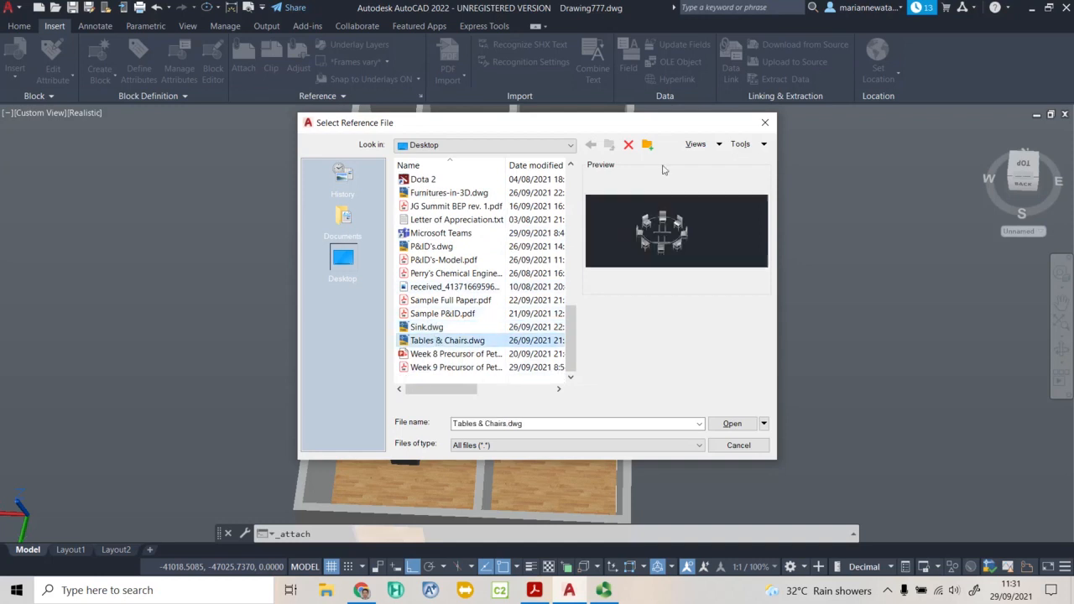
Attach Sink.dwg as an external reference at scale 1.00 and rotation 0, with its insertion point specified on screen
{"action": "left_click", "coordinate": [415, 328]}
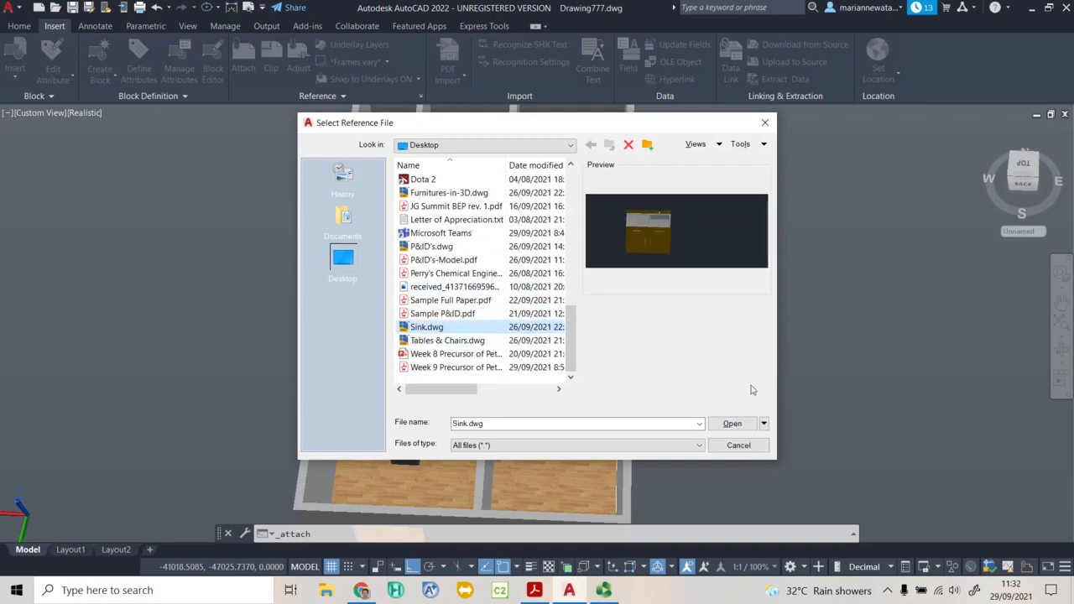
{"action": "left_click", "coordinate": [732, 425]}
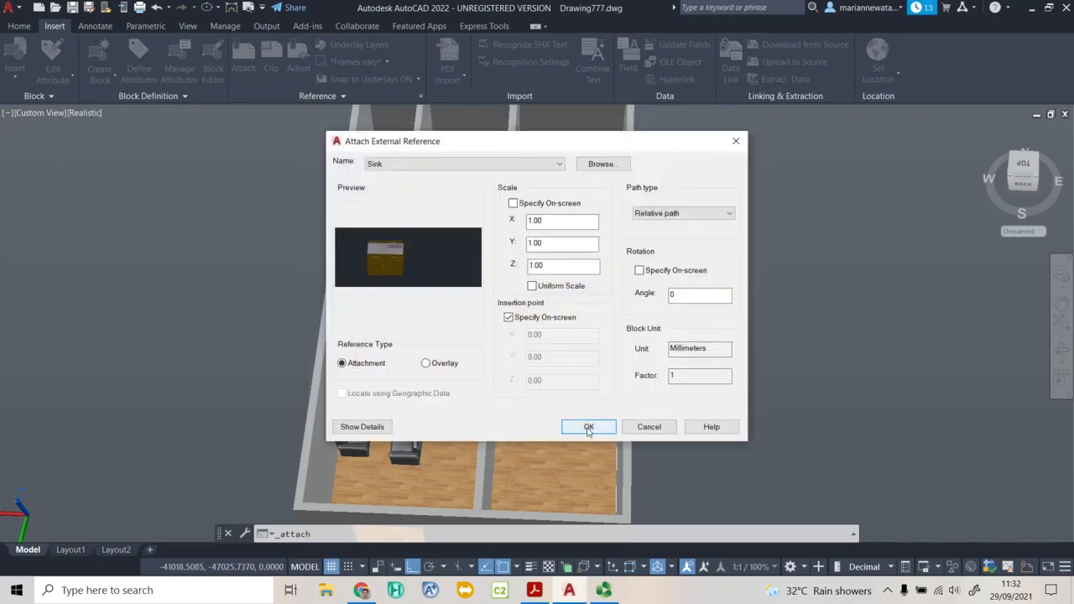
{"action": "left_click", "coordinate": [588, 427]}
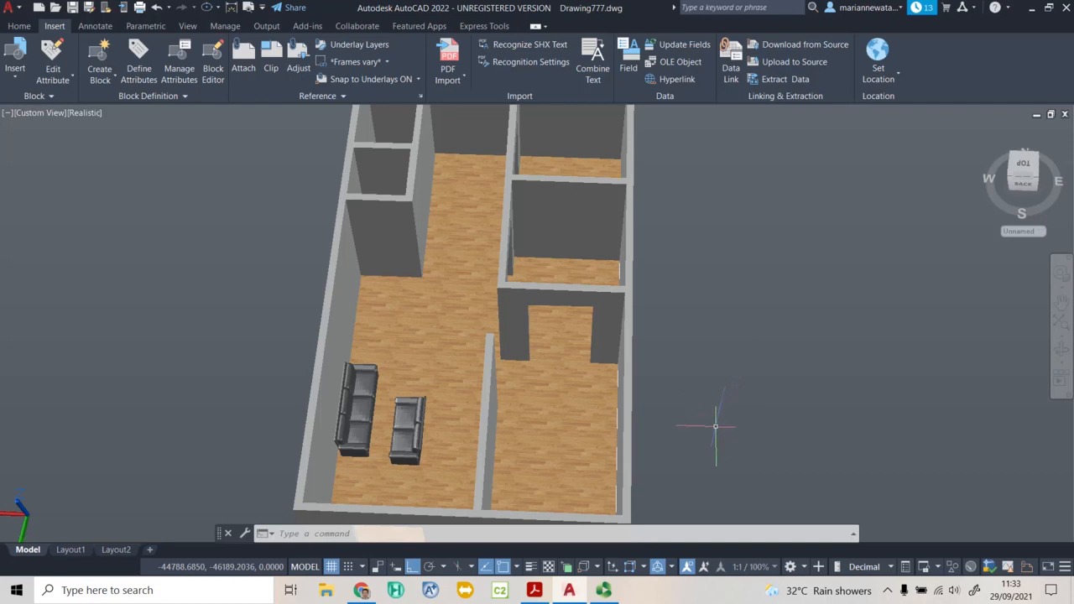
Enlarge the attached sink with Scale, picking the base point beside the house and the scale factor on screen
{"action": "left_click", "coordinate": [662, 344]}
{"action": "type", "text": "scale"}
{"action": "key", "text": "Return"}
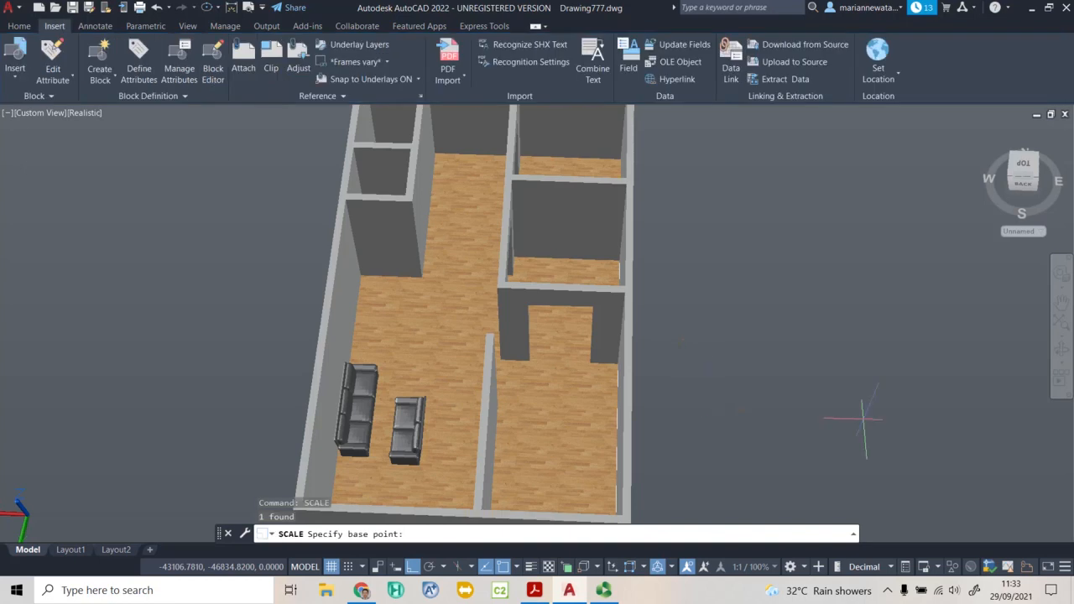
{"action": "left_click", "coordinate": [684, 392]}
{"action": "scroll", "coordinate": [665, 354], "scroll_direction": "down", "scroll_amount": 2}
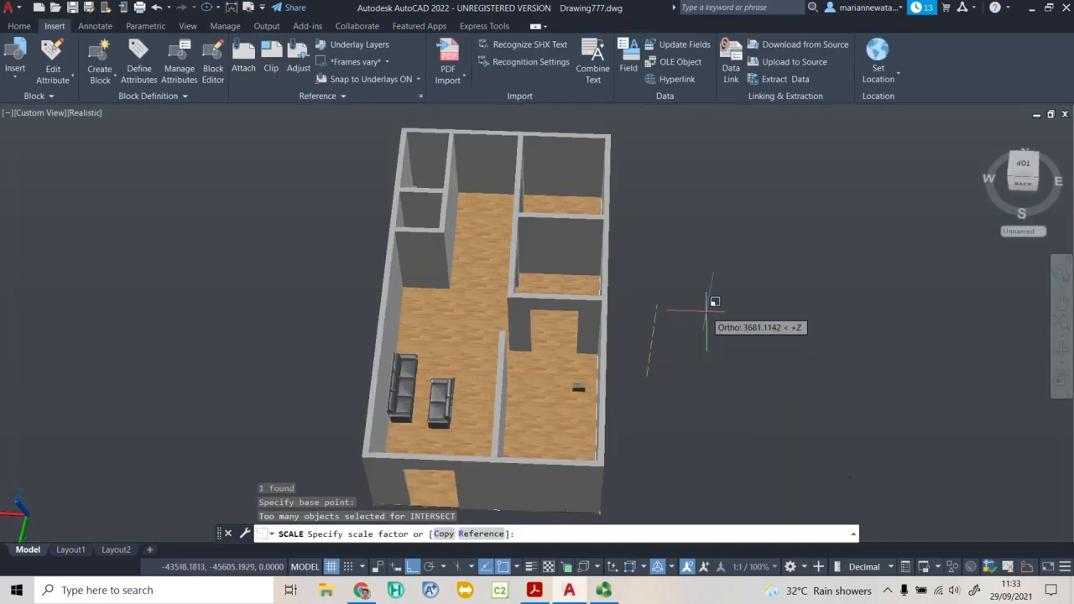
{"action": "left_click", "coordinate": [685, 248]}
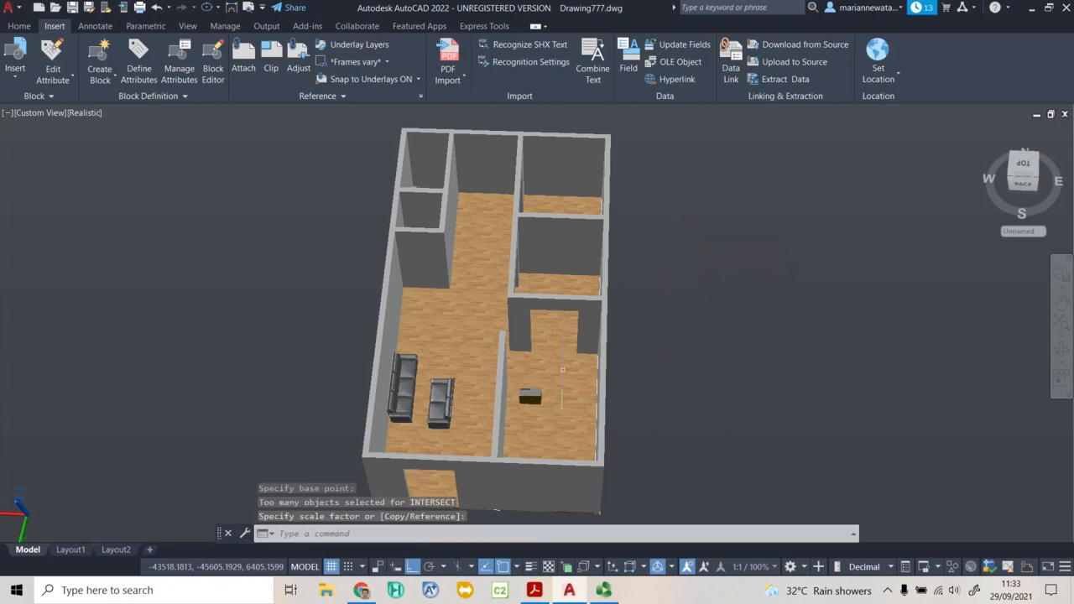
{"action": "scroll", "coordinate": [537, 336], "scroll_direction": "up", "scroll_amount": 3}
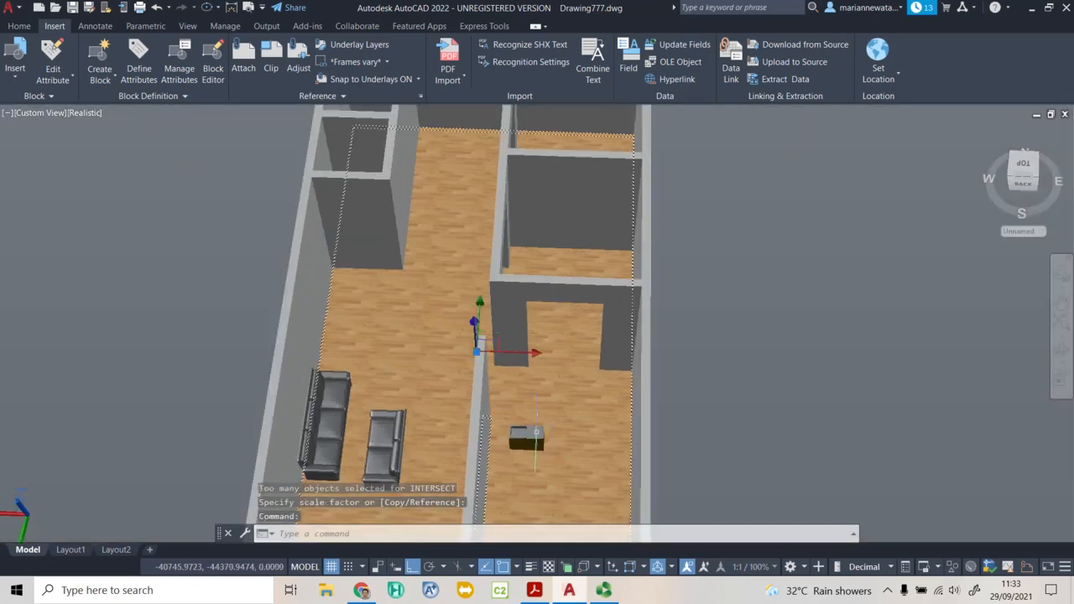
{"action": "key", "text": "Escape"}
{"action": "type", "text": "m"}
{"action": "key", "text": "Return"}
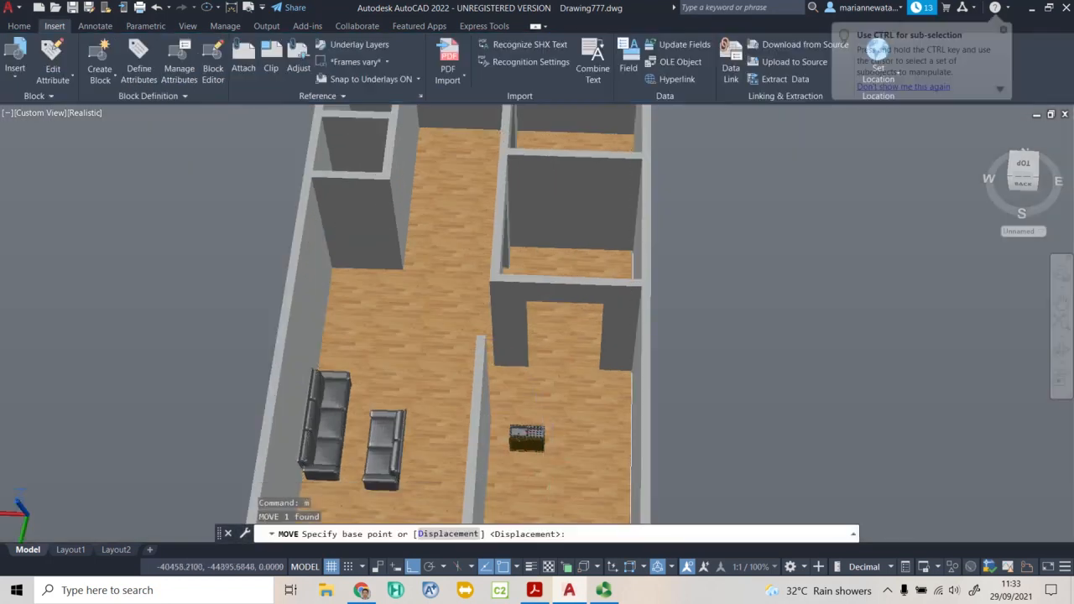
{"action": "left_click", "coordinate": [536, 411]}
Rescale the sink beside the house with Scale, using its base corner as base point and picking the scale factor on screen
{"action": "left_click", "coordinate": [498, 367]}
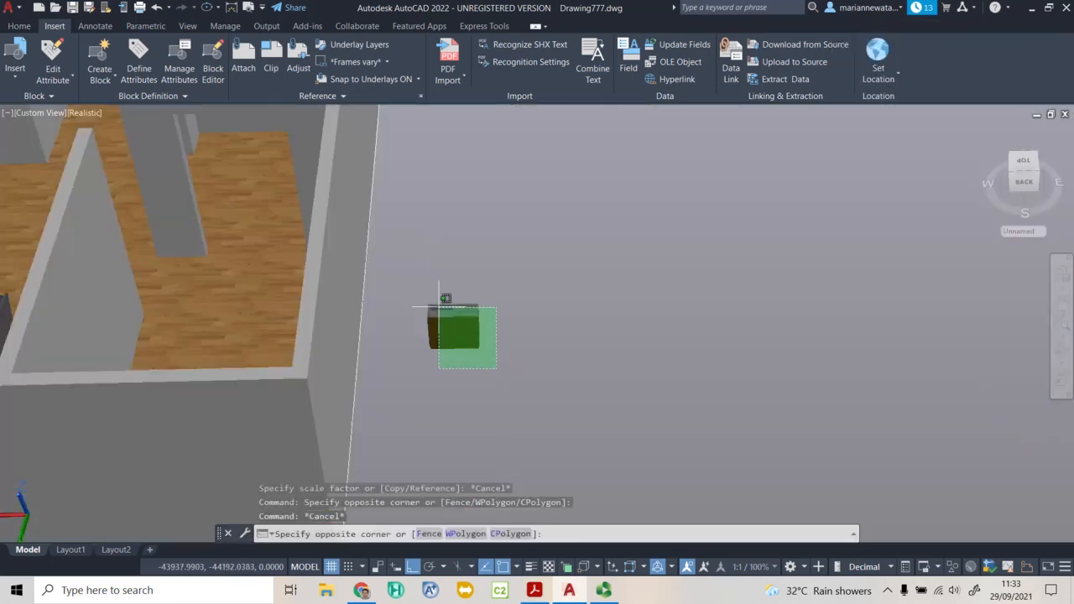
{"action": "left_click", "coordinate": [425, 295]}
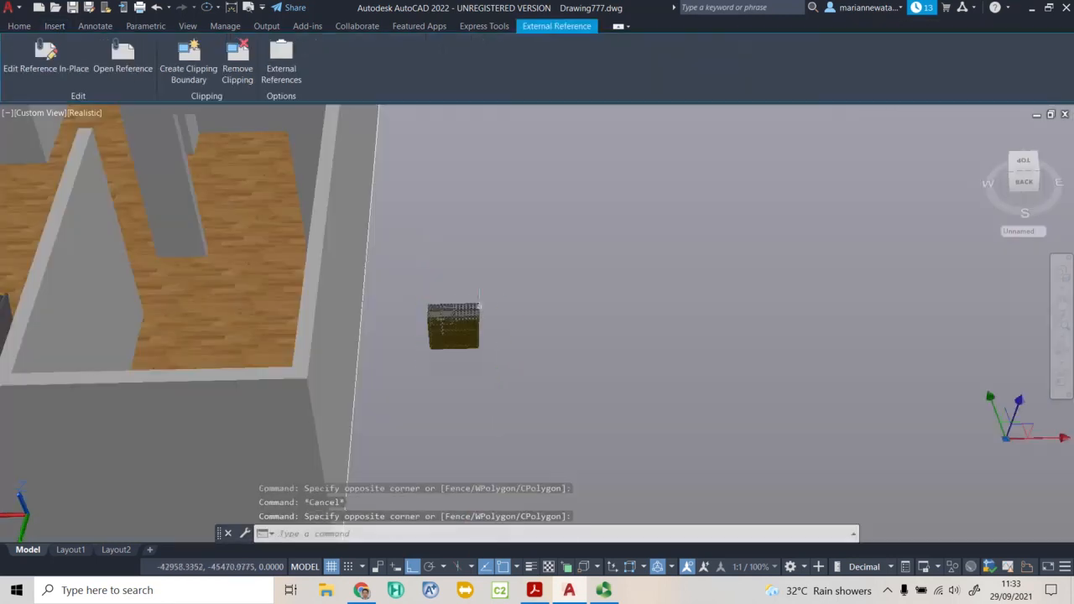
{"action": "type", "text": "sac"}
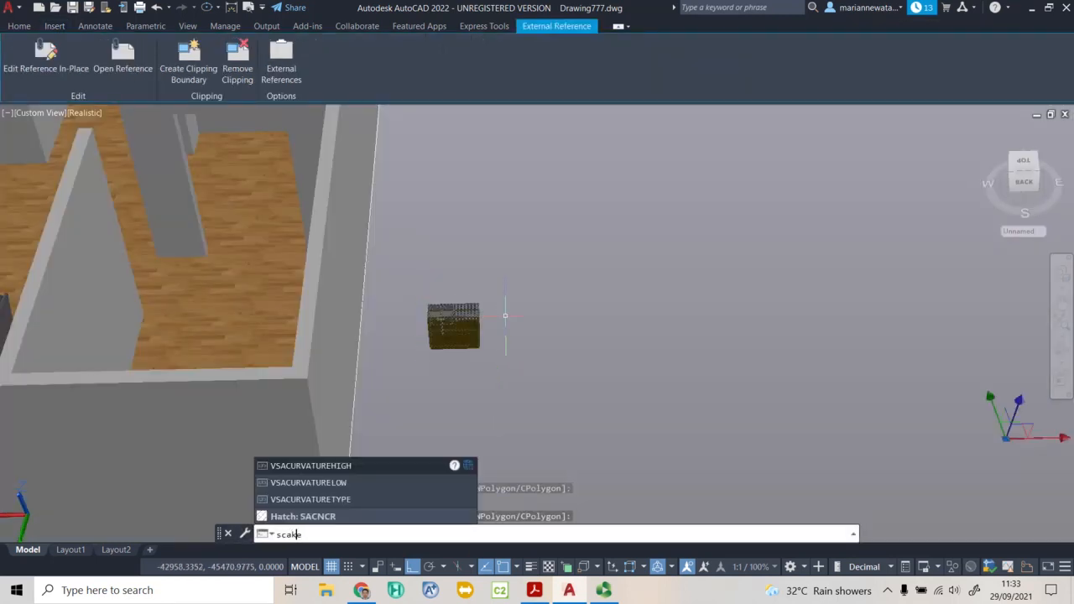
{"action": "type", "text": "le"}
{"action": "key", "text": "Return"}
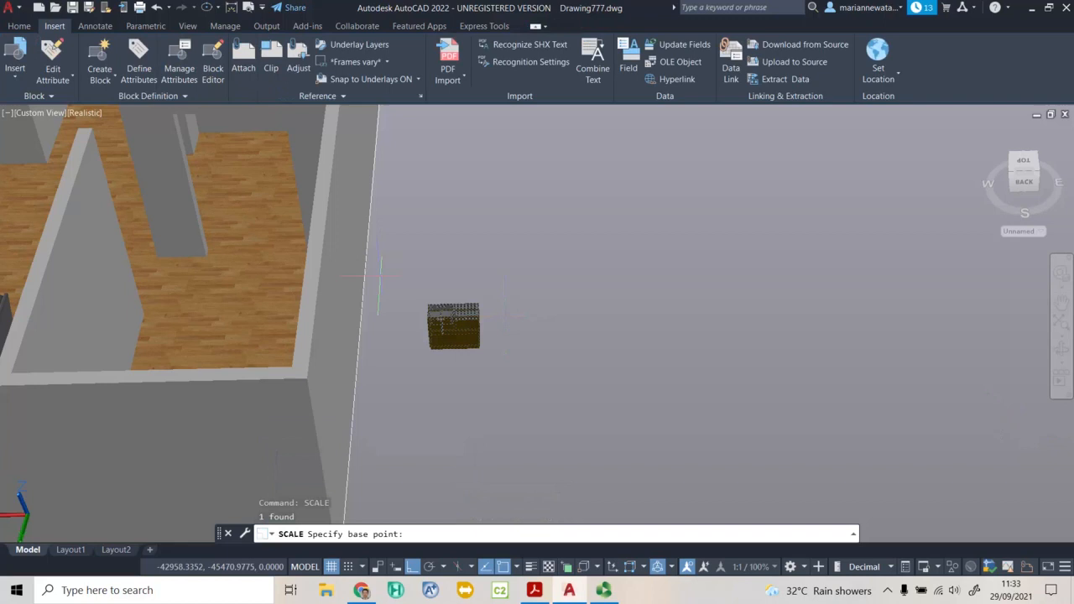
{"action": "left_click", "coordinate": [448, 337]}
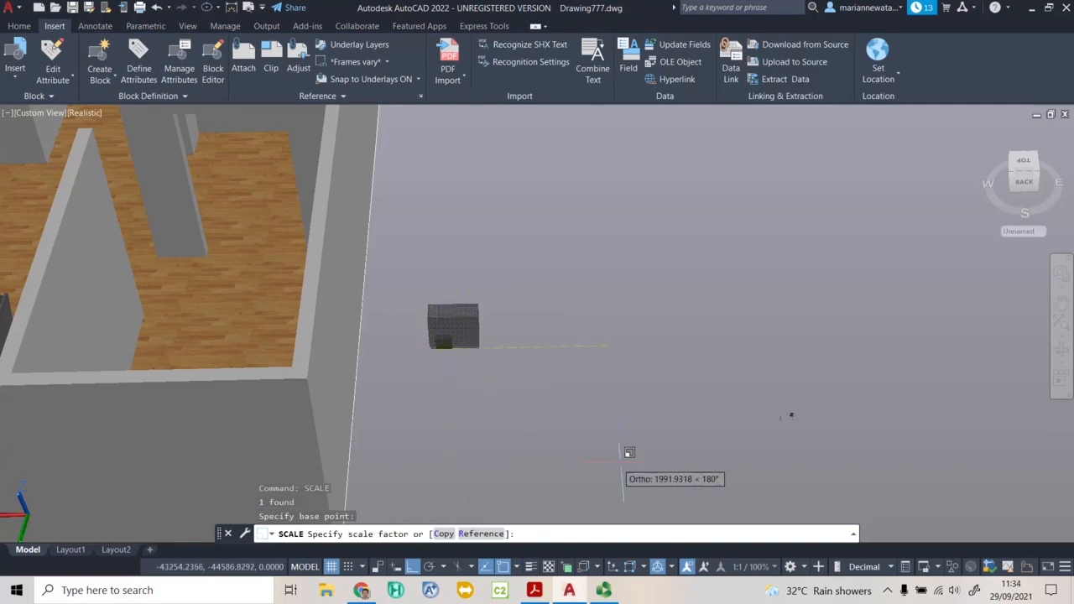
{"action": "scroll", "coordinate": [682, 472], "scroll_direction": "down", "scroll_amount": 3}
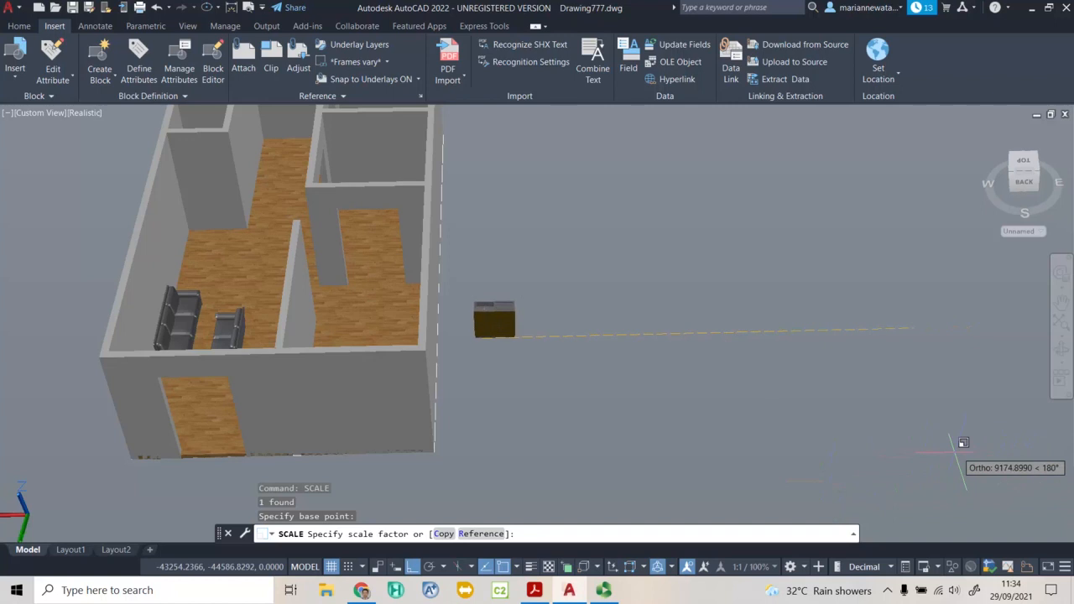
{"action": "left_click", "coordinate": [986, 451]}
{"action": "middle_click_drag", "start_coordinate": [615, 322], "coordinate": [560, 354]}
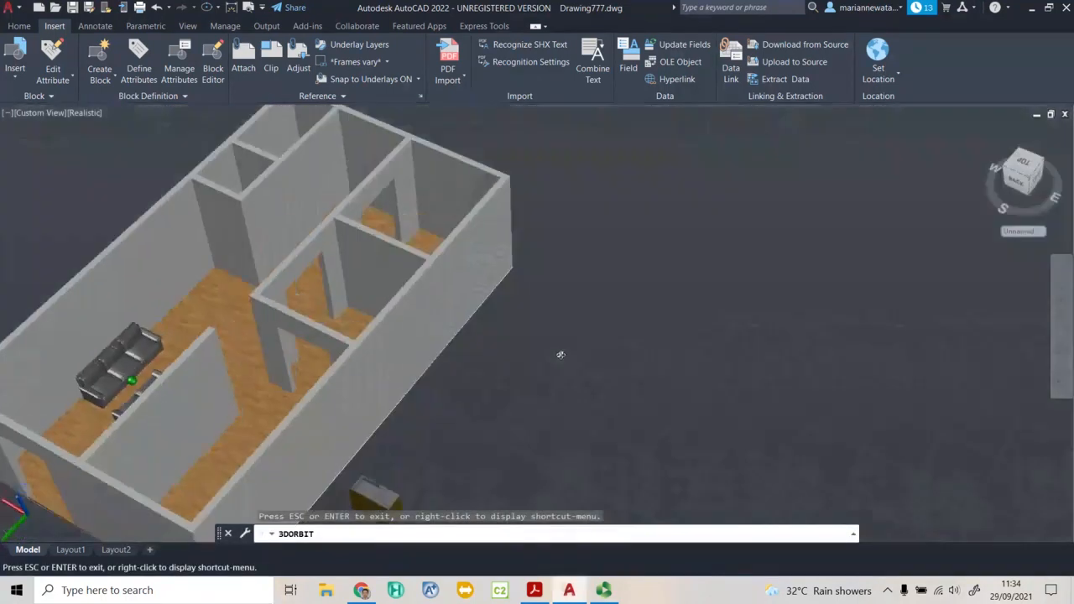
{"action": "left_click_drag", "start_coordinate": [560, 354], "coordinate": [457, 355], "text": "shift"}
{"action": "scroll", "coordinate": [450, 355], "scroll_direction": "up", "scroll_amount": 5}
{"action": "scroll", "coordinate": [445, 391], "scroll_direction": "down", "scroll_amount": 2}
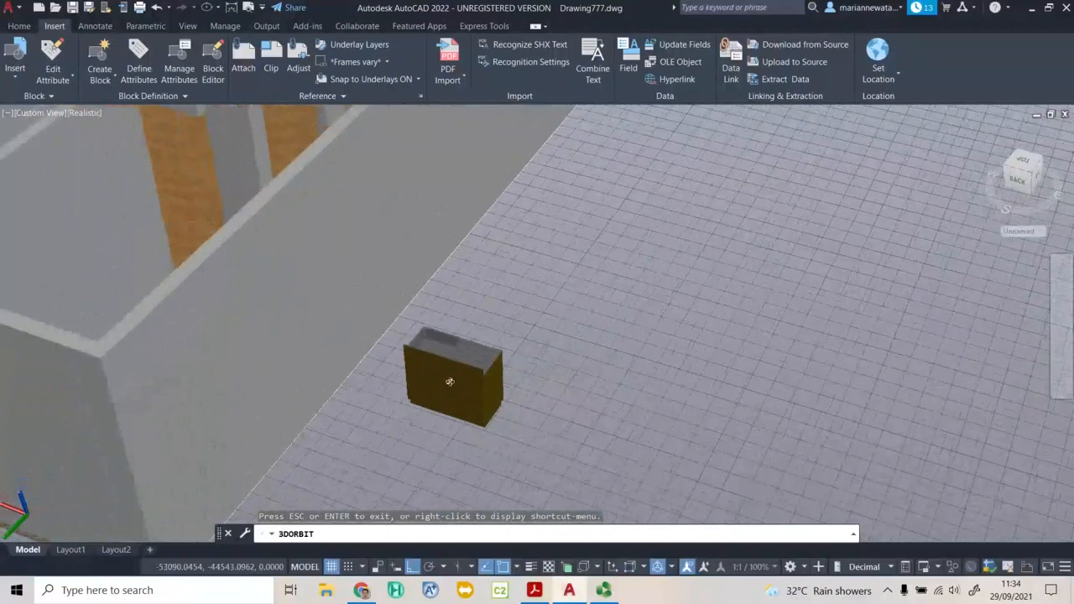
{"action": "scroll", "coordinate": [450, 384], "scroll_direction": "up", "scroll_amount": 4}
{"action": "left_click", "coordinate": [501, 324]}
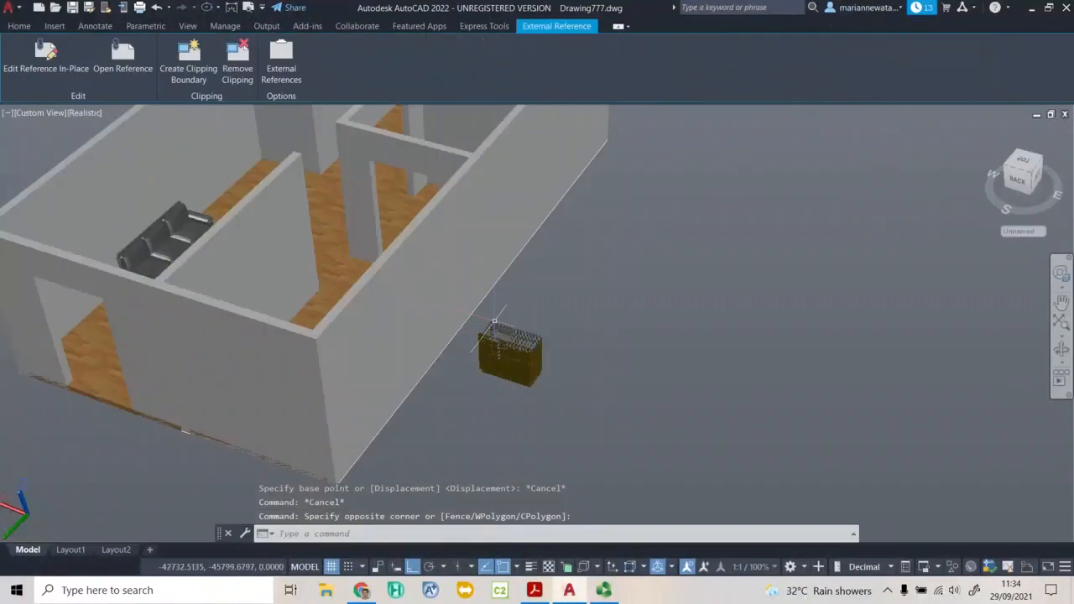
{"action": "key", "text": "Escape"}
{"action": "key", "text": "Escape"}
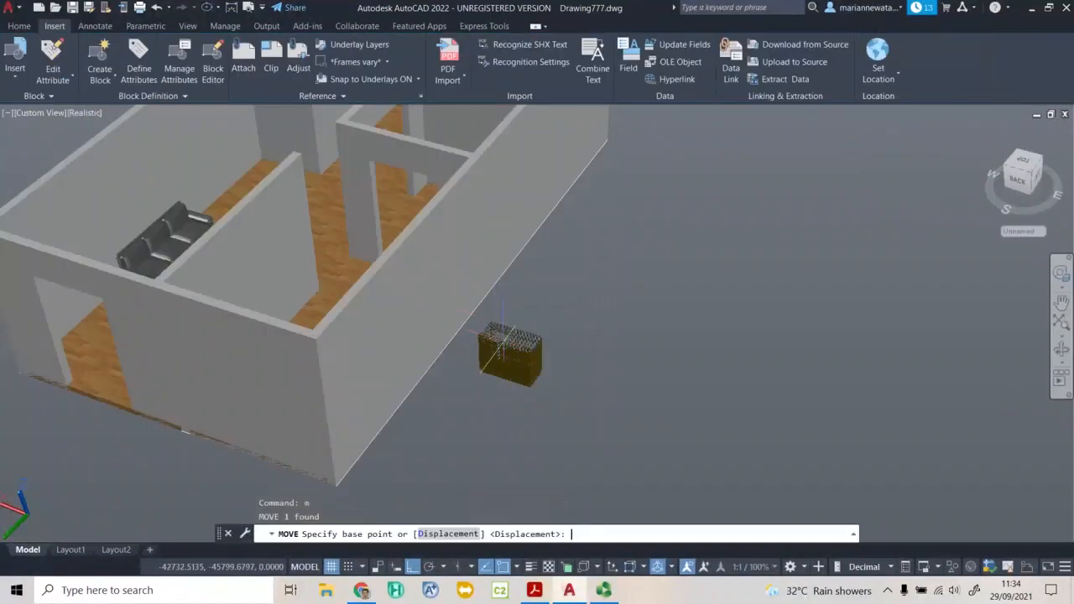
Move the sink from outside the house onto the floor of the front room behind the short partition wall
{"action": "left_click", "coordinate": [609, 421]}
{"action": "left_click", "coordinate": [522, 355]}
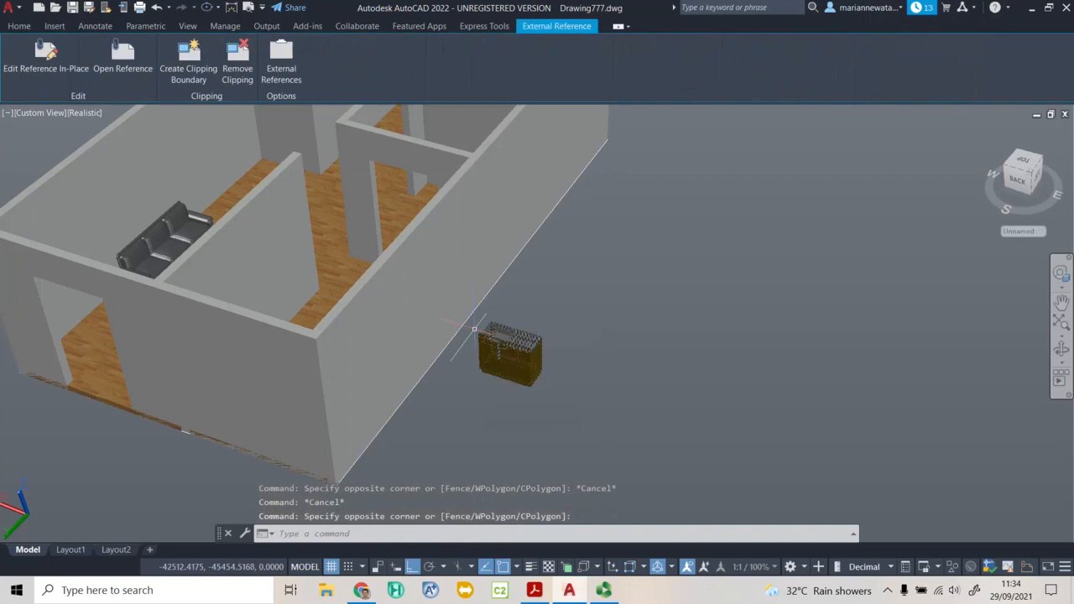
{"action": "type", "text": "m"}
{"action": "key", "text": "Return"}
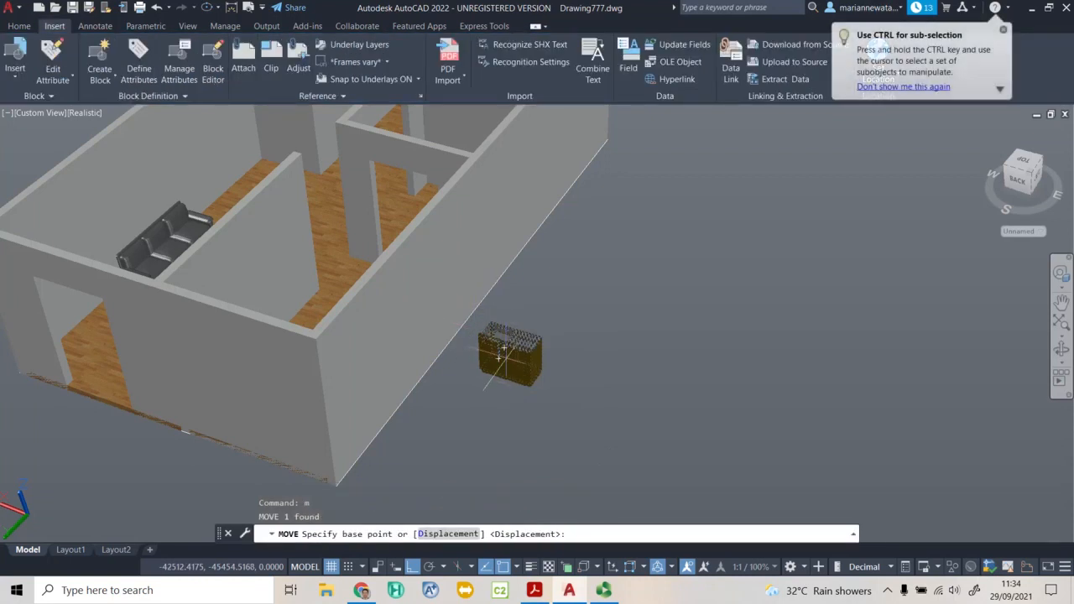
{"action": "left_click", "coordinate": [501, 354]}
{"action": "middle_click_drag", "start_coordinate": [362, 254], "coordinate": [516, 350]}
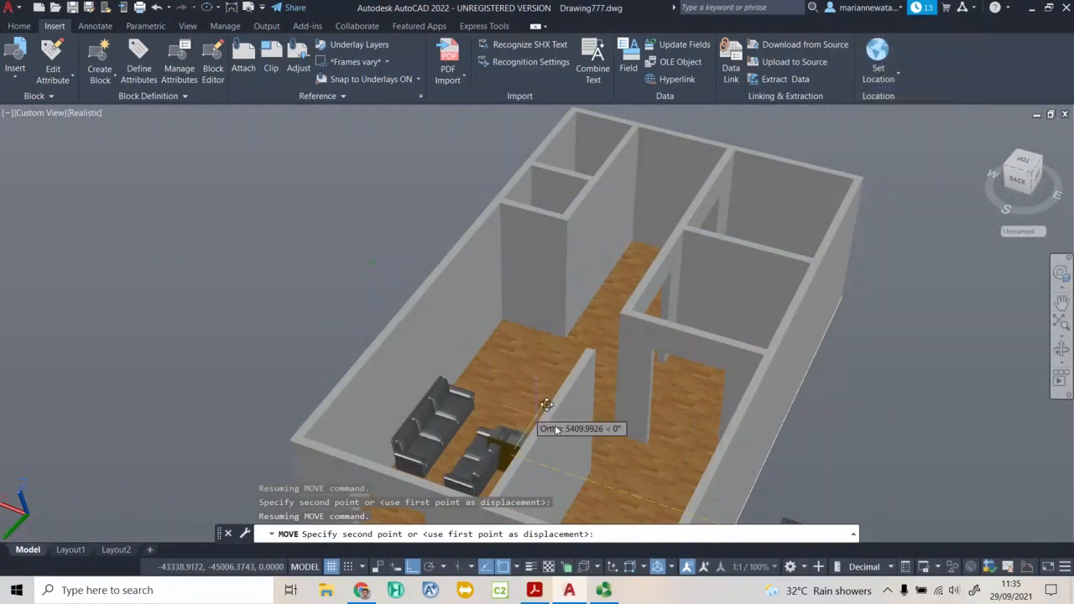
{"action": "left_click", "coordinate": [642, 472]}
{"action": "middle_click_drag", "start_coordinate": [642, 471], "coordinate": [652, 381], "text": "shift"}
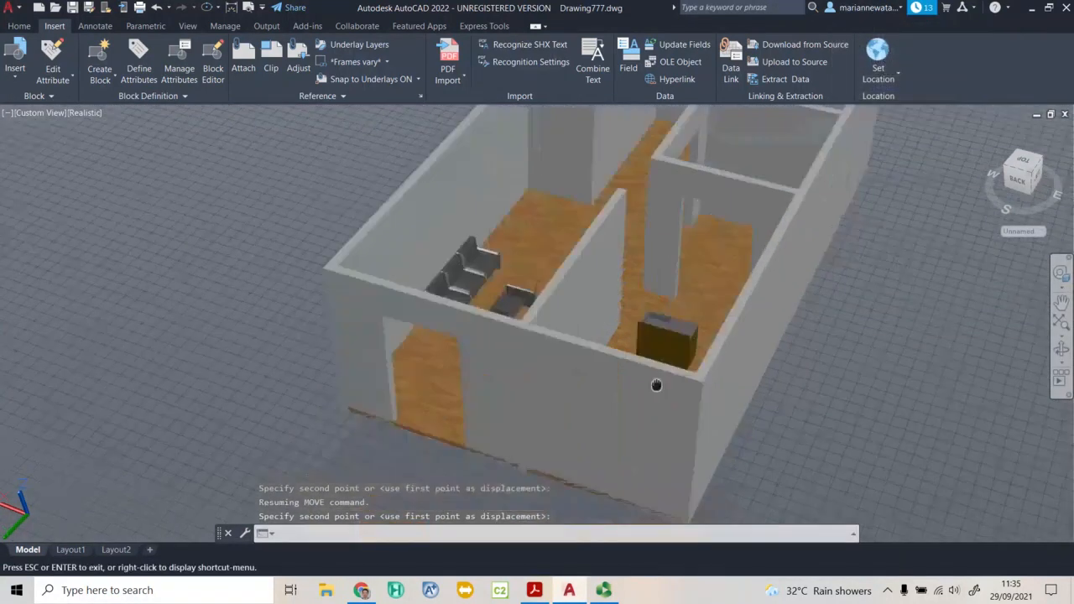
Move the sink with Ortho off from the front room to the open living area beside the two-seat sofa
{"action": "left_click", "coordinate": [1062, 366]}
{"action": "left_click_drag", "start_coordinate": [604, 335], "coordinate": [626, 386]}
{"action": "scroll", "coordinate": [626, 387], "scroll_direction": "up", "scroll_amount": 1}
{"action": "key", "text": "Escape"}
{"action": "key", "text": "Escape"}
{"action": "left_click", "coordinate": [417, 425]}
{"action": "type", "text": "m"}
{"action": "key", "text": "Return"}
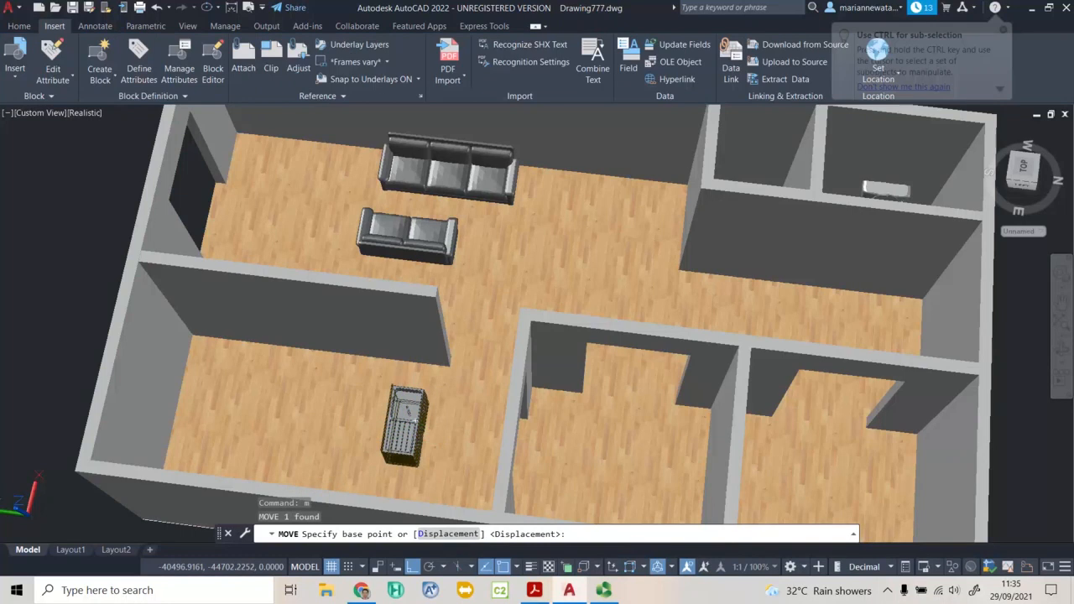
{"action": "left_click", "coordinate": [409, 411]}
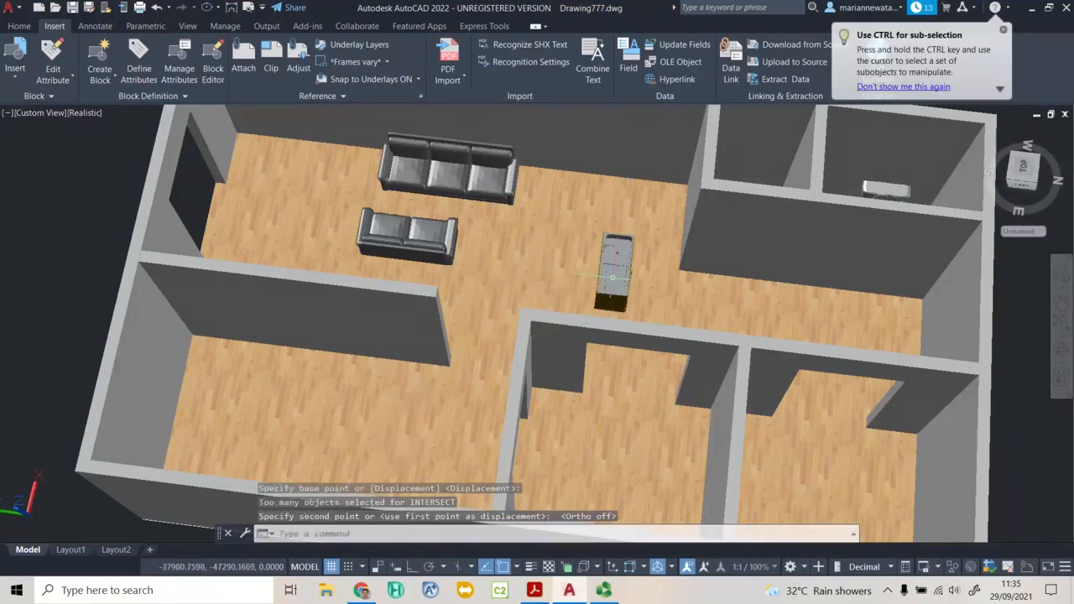
{"action": "left_click", "coordinate": [615, 276]}
Rotate the sink a quarter turn with Ortho on so its long side runs parallel to the sofas
{"action": "scroll", "coordinate": [617, 278], "scroll_direction": "up", "scroll_amount": 3}
{"action": "left_click", "coordinate": [652, 288]}
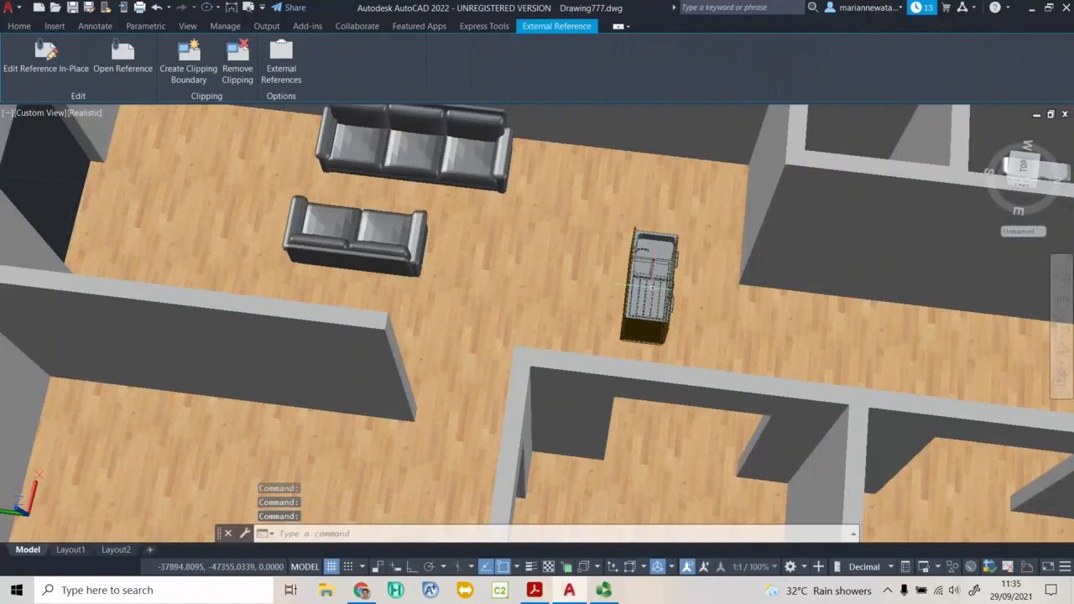
{"action": "type", "text": "rotat"}
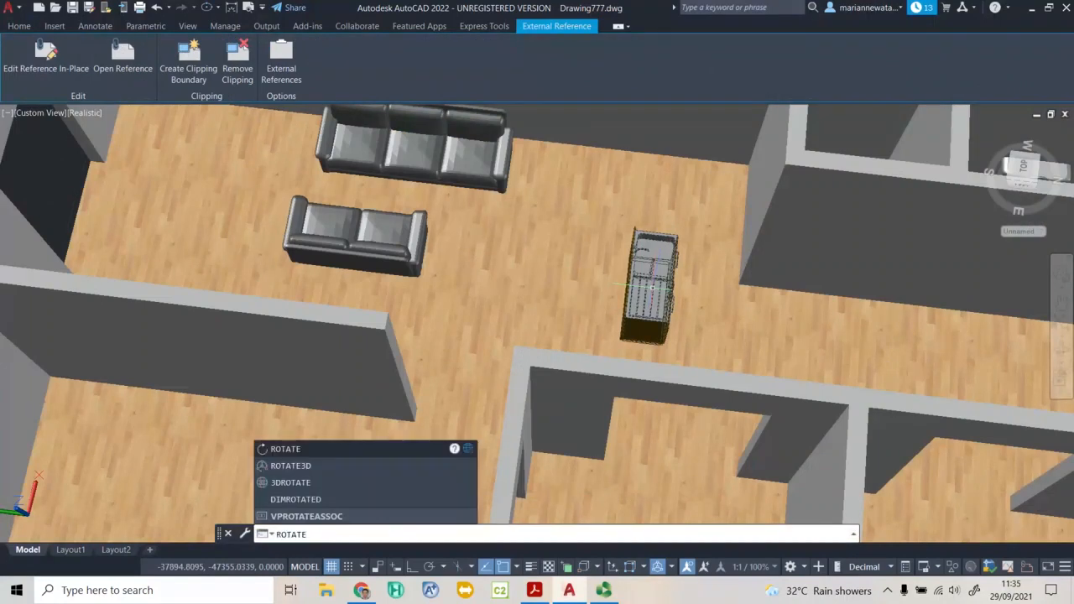
{"action": "key", "text": "Return"}
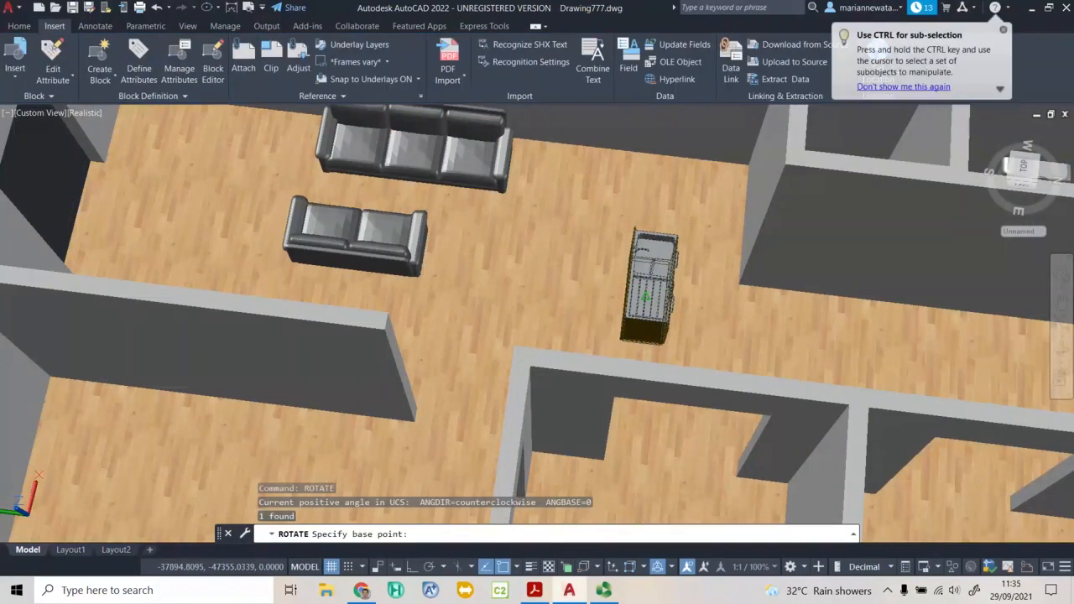
{"action": "left_click", "coordinate": [645, 297]}
{"action": "left_click", "coordinate": [412, 572]}
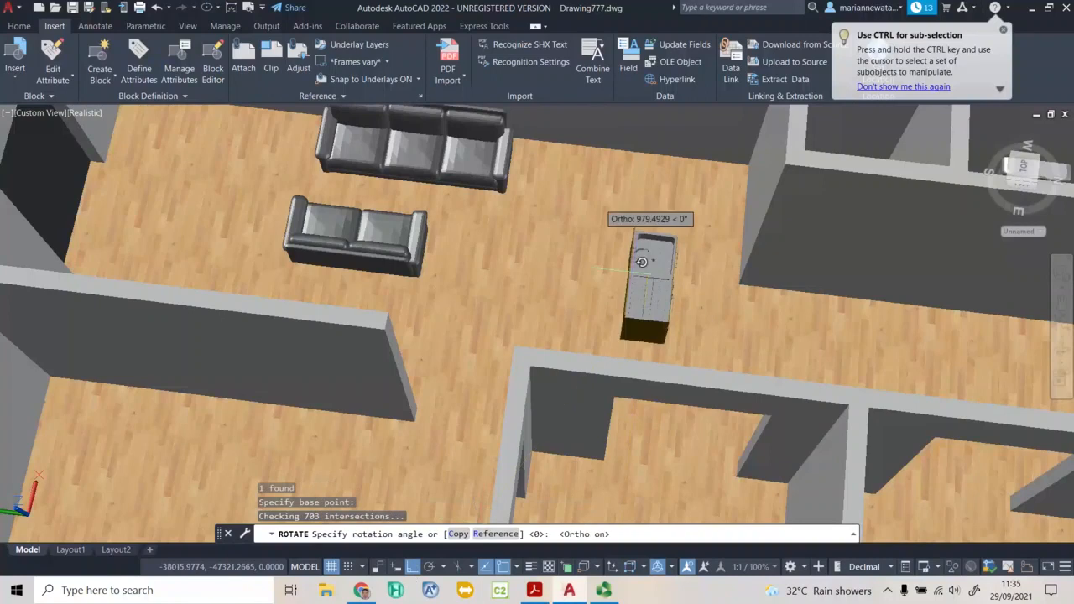
{"action": "left_click", "coordinate": [669, 280]}
Move the sink straight towards the outer wall, between the three-seat sofa and the small room's wall
{"action": "middle_click_drag", "start_coordinate": [724, 320], "coordinate": [604, 307]}
{"action": "key", "text": "Escape"}
{"action": "left_click", "coordinate": [498, 288]}
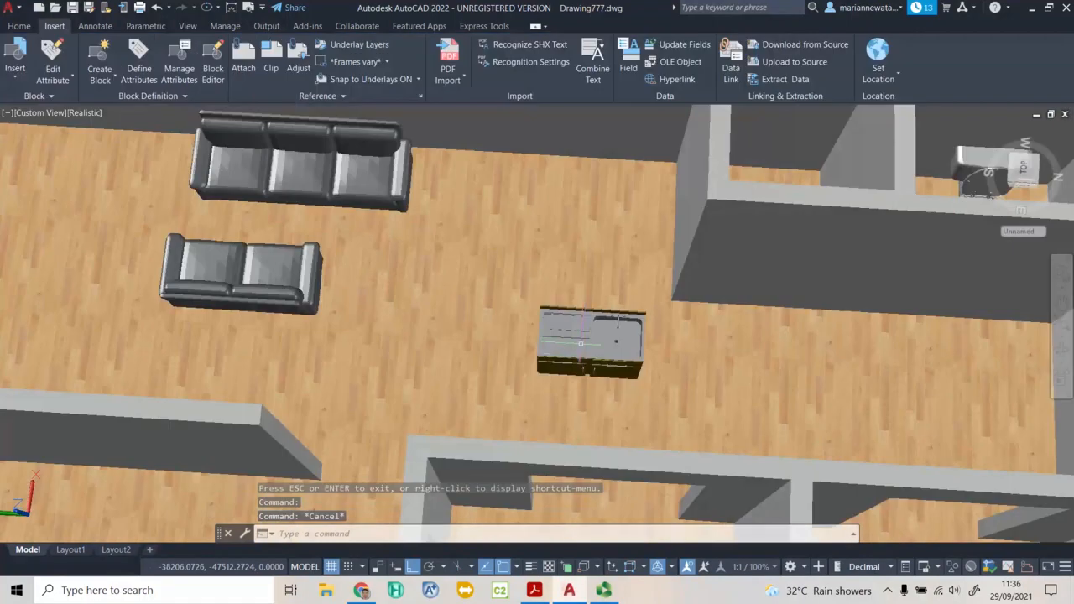
{"action": "left_click", "coordinate": [596, 340]}
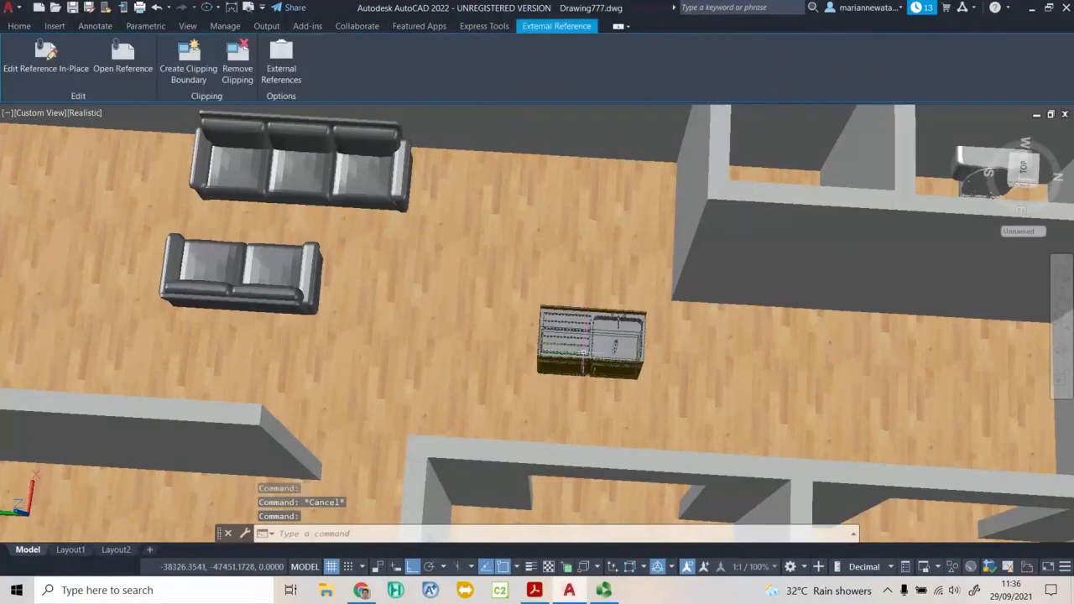
{"action": "type", "text": "m"}
{"action": "key", "text": "Return"}
{"action": "left_click", "coordinate": [590, 340]}
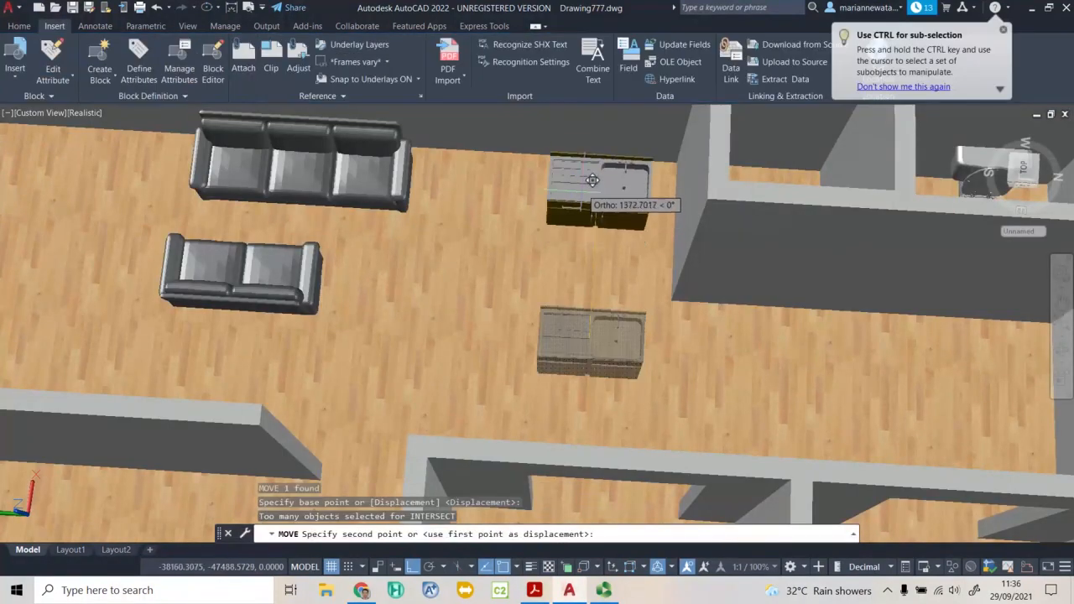
{"action": "left_click", "coordinate": [593, 170]}
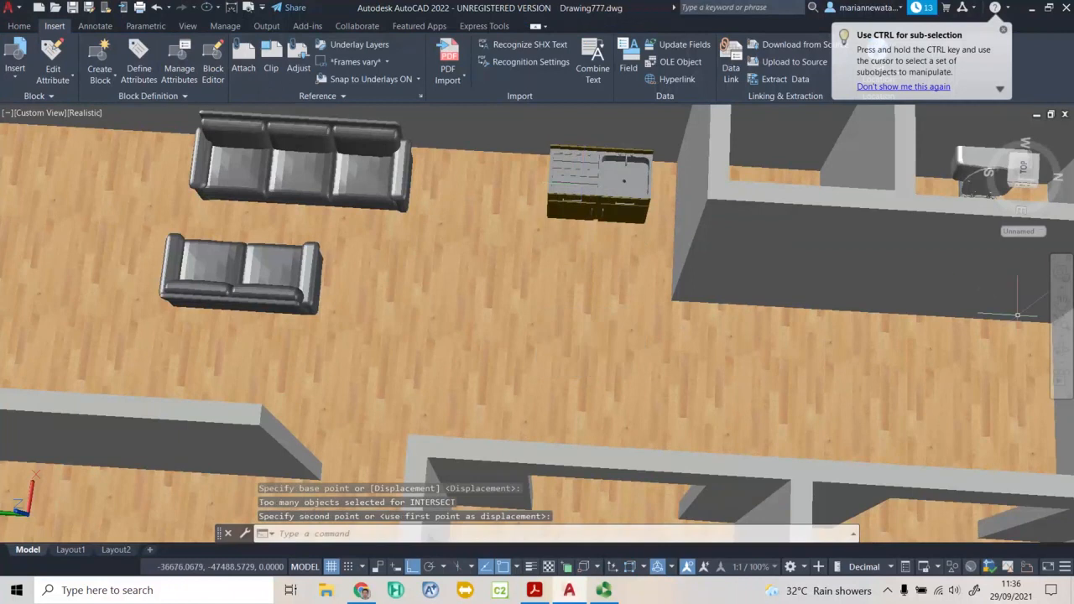
Move the sink closer to the outer wall with Ortho on, taking its lower back corner as the base point
{"action": "left_click", "coordinate": [1061, 349]}
{"action": "left_click_drag", "start_coordinate": [738, 251], "coordinate": [370, 251]}
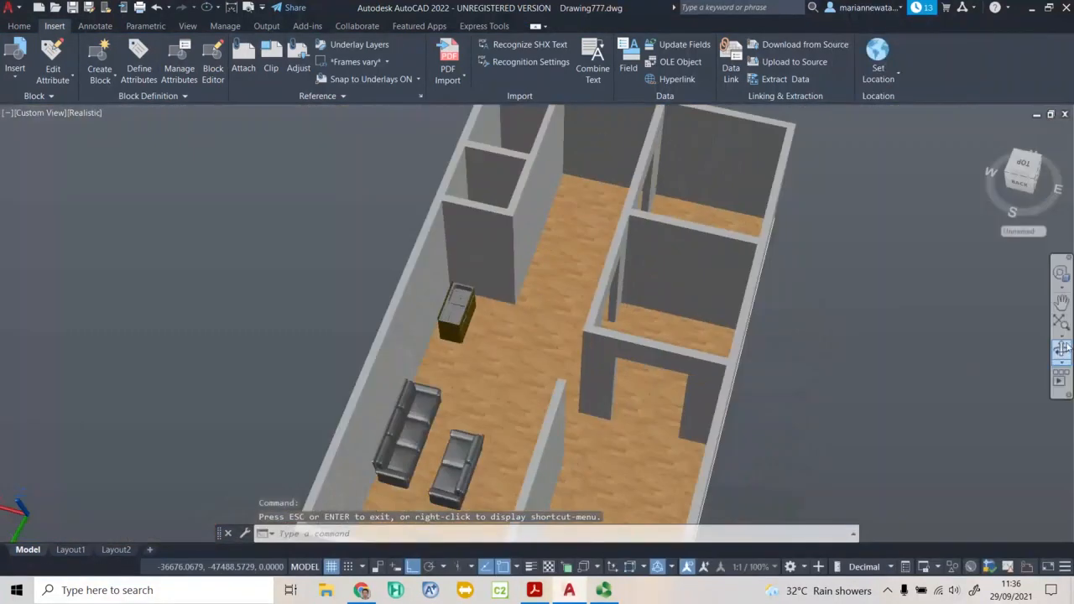
{"action": "left_click", "coordinate": [1061, 350]}
{"action": "left_click_drag", "start_coordinate": [584, 344], "coordinate": [503, 351]}
{"action": "scroll", "coordinate": [503, 351], "scroll_direction": "up", "scroll_amount": 5}
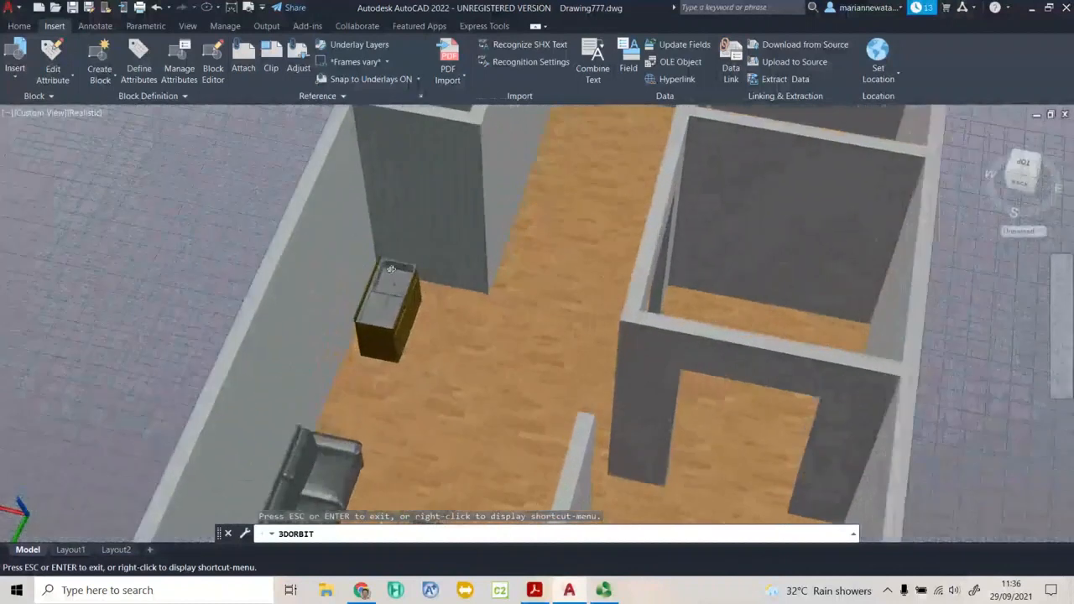
{"action": "scroll", "coordinate": [387, 271], "scroll_direction": "up", "scroll_amount": 2}
{"action": "middle_click_drag", "start_coordinate": [384, 273], "coordinate": [515, 314]}
{"action": "scroll", "coordinate": [421, 280], "scroll_direction": "up", "scroll_amount": 3}
{"action": "scroll", "coordinate": [522, 344], "scroll_direction": "up", "scroll_amount": 4}
{"action": "key", "text": "Escape"}
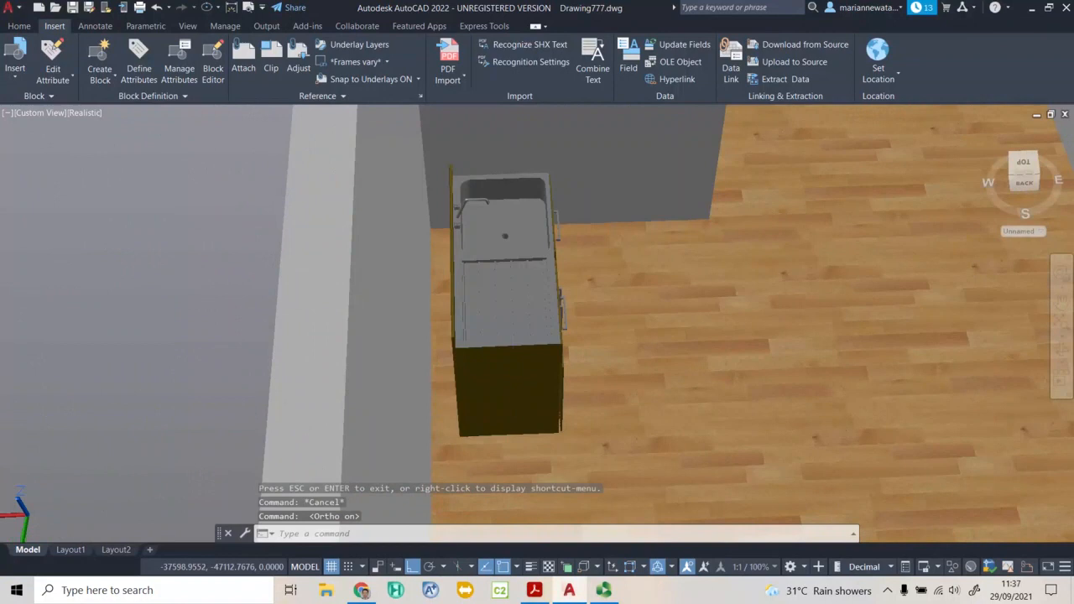
{"action": "left_click", "coordinate": [514, 375]}
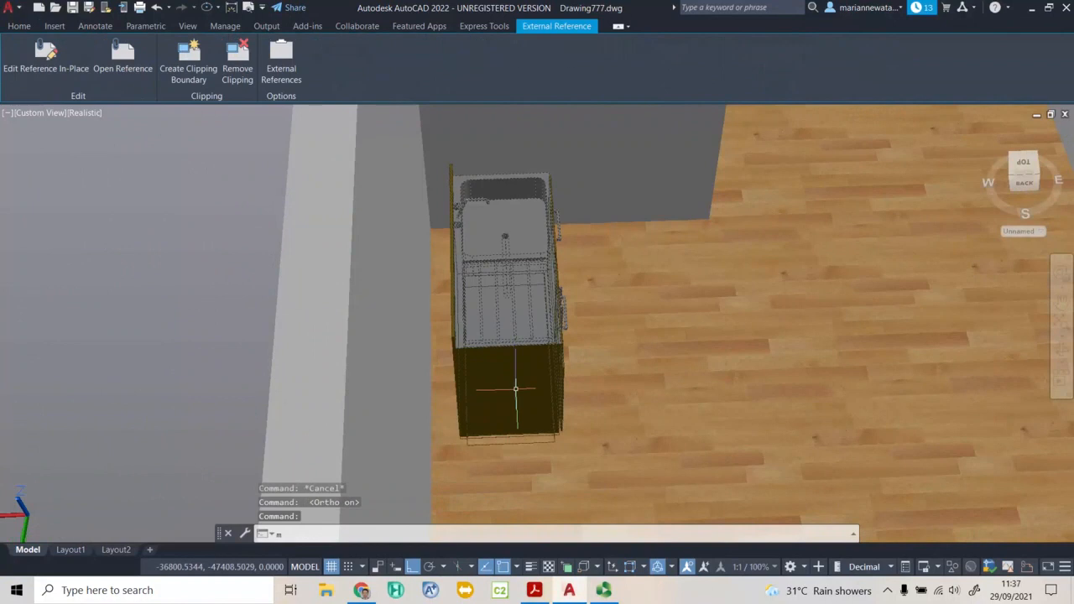
{"action": "key", "text": "Return"}
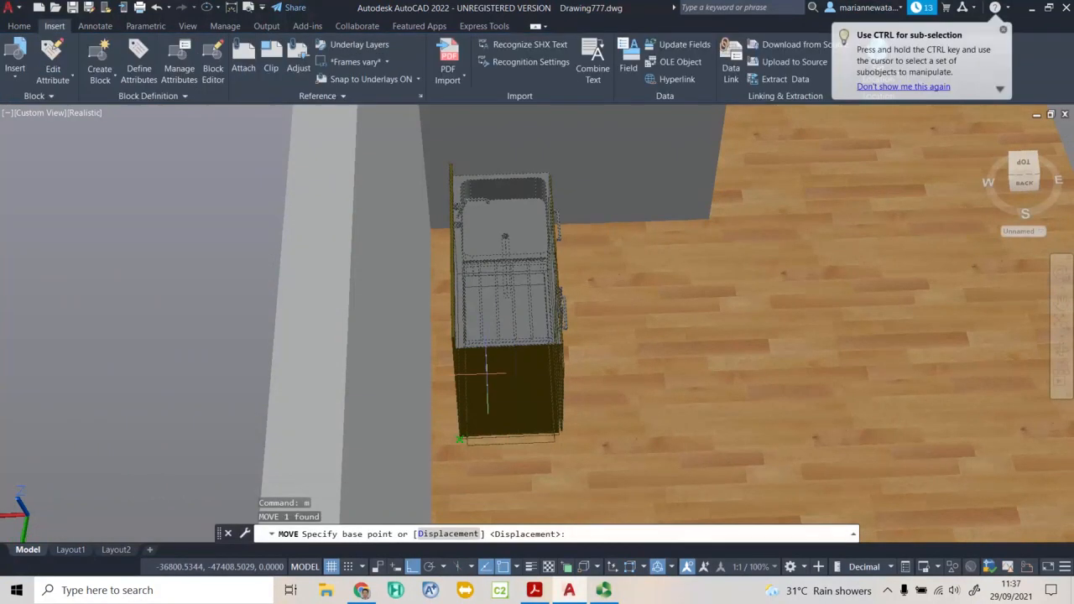
{"action": "left_click", "coordinate": [460, 439]}
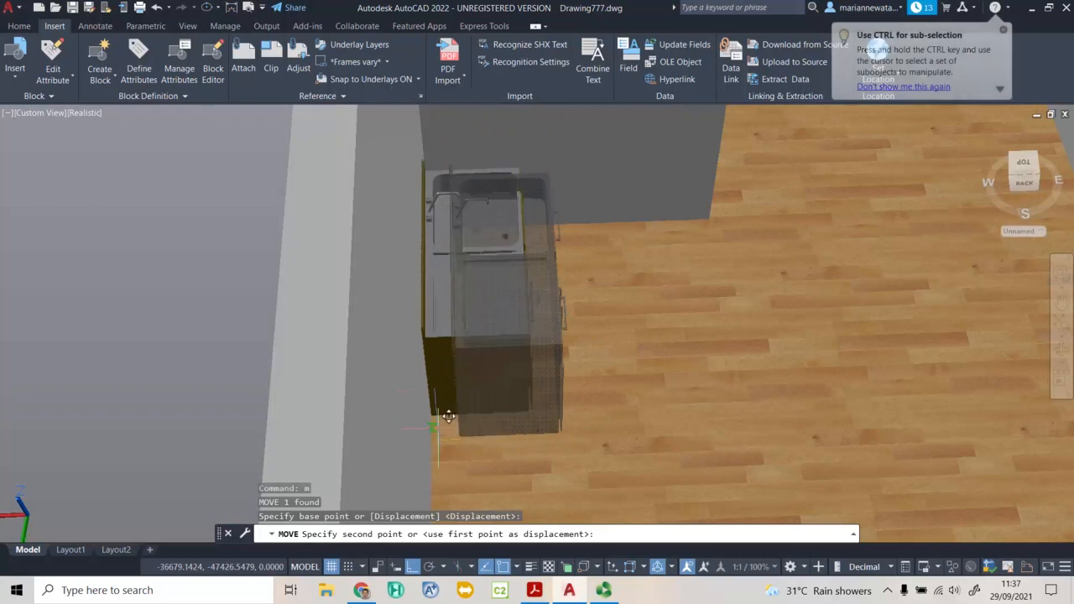
{"action": "left_click", "coordinate": [439, 431]}
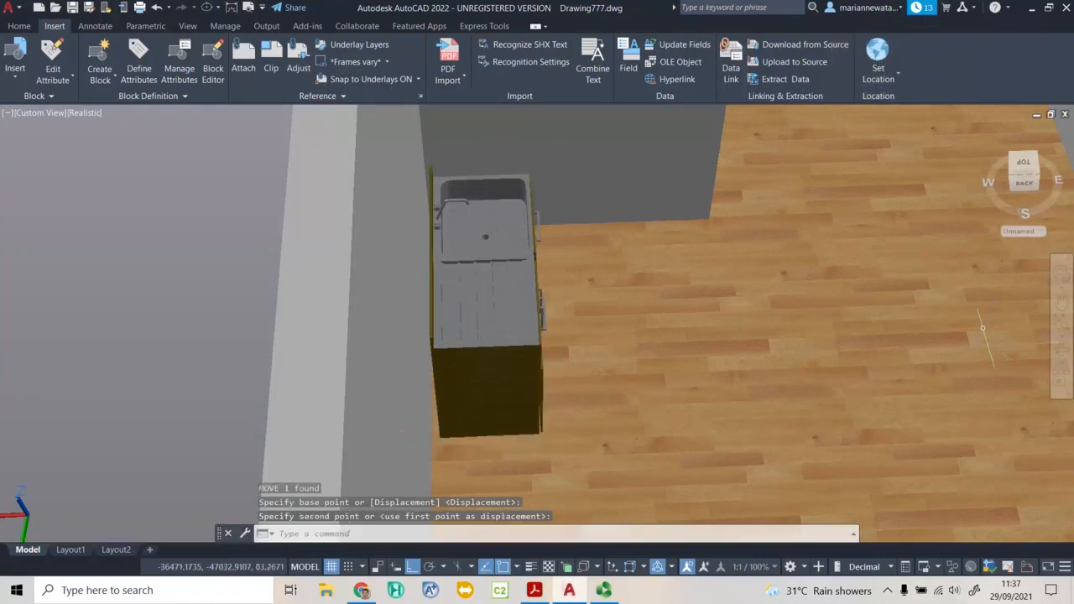
Move the sink along the outer wall into the corner next to the small room's wall
{"action": "left_click", "coordinate": [1060, 350]}
{"action": "left_click_drag", "start_coordinate": [760, 388], "coordinate": [577, 385]}
{"action": "left_click_drag", "start_coordinate": [575, 443], "coordinate": [567, 422]}
{"action": "left_click_drag", "start_coordinate": [548, 341], "coordinate": [594, 302]}
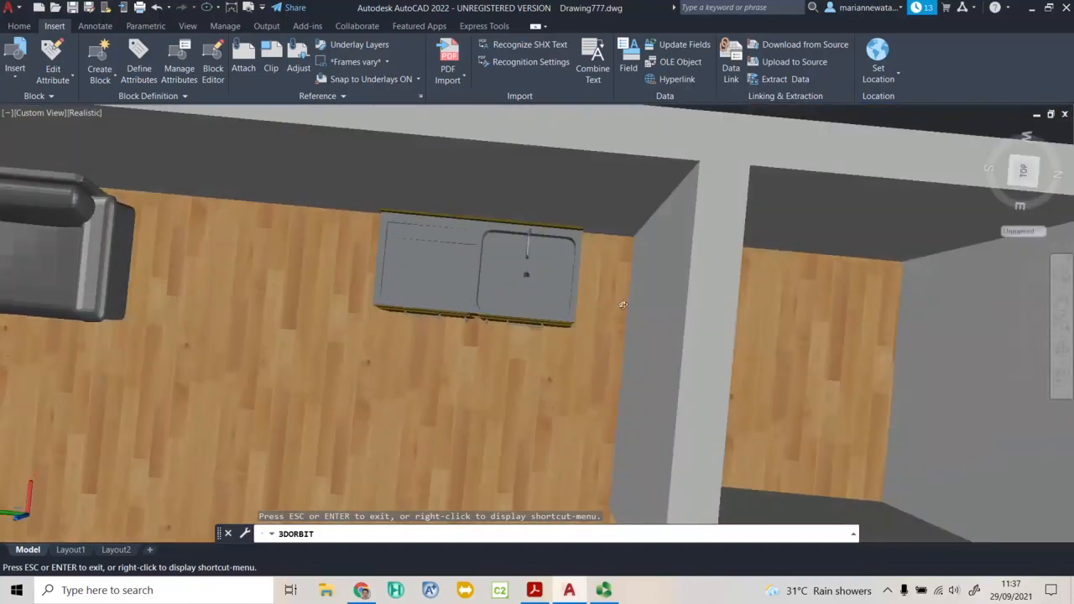
{"action": "key", "text": "Escape"}
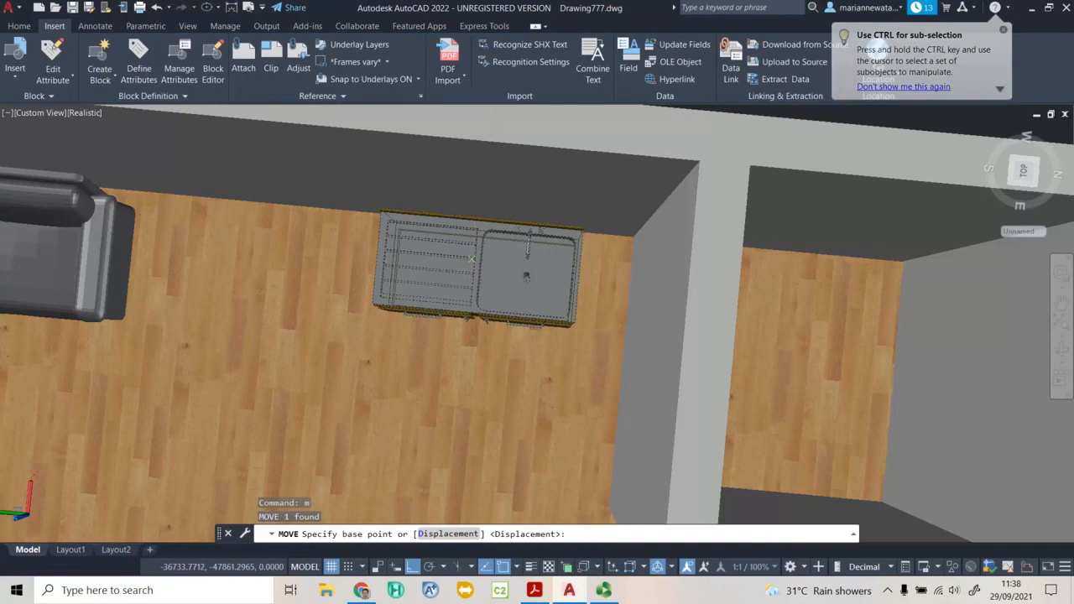
{"action": "left_click", "coordinate": [472, 261]}
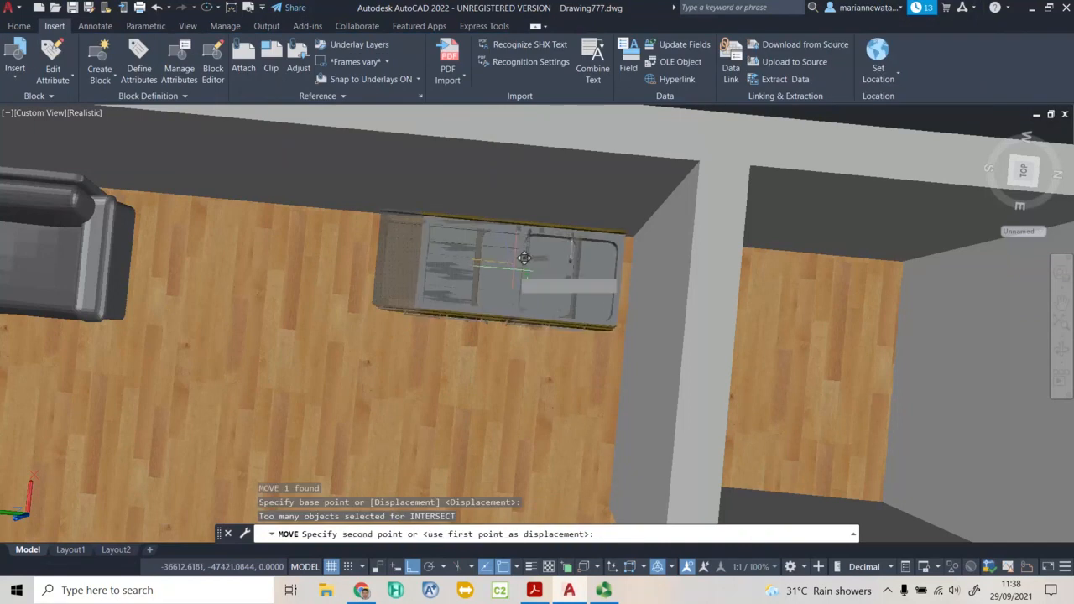
{"action": "left_click", "coordinate": [530, 250]}
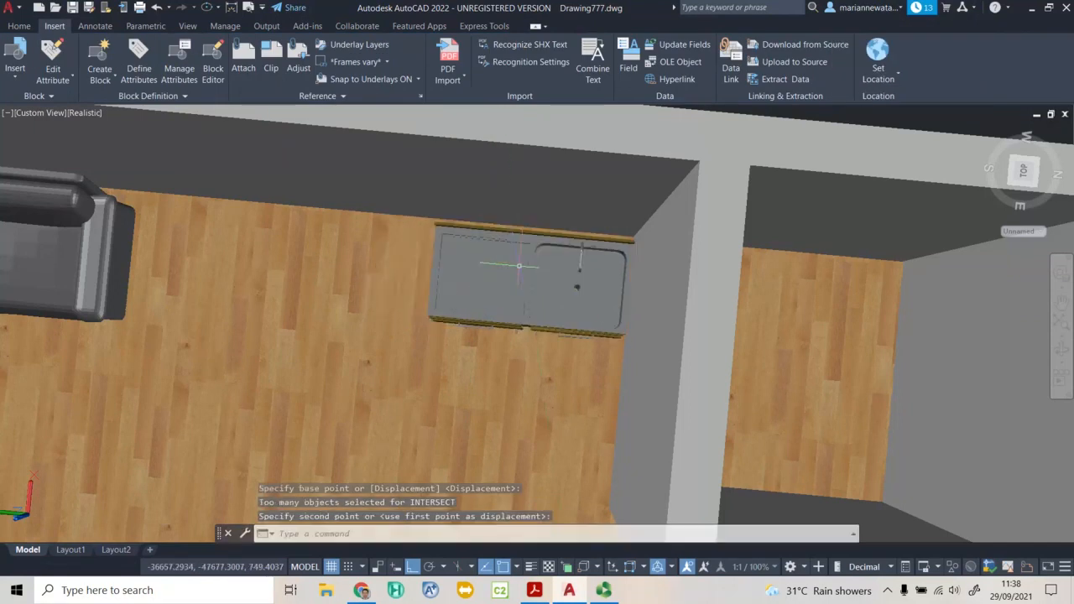
Move the sink flush against the outer wall in its corner, using its lower back corner as the base point
{"action": "left_click", "coordinate": [1061, 349]}
{"action": "left_click_drag", "start_coordinate": [773, 347], "coordinate": [356, 326]}
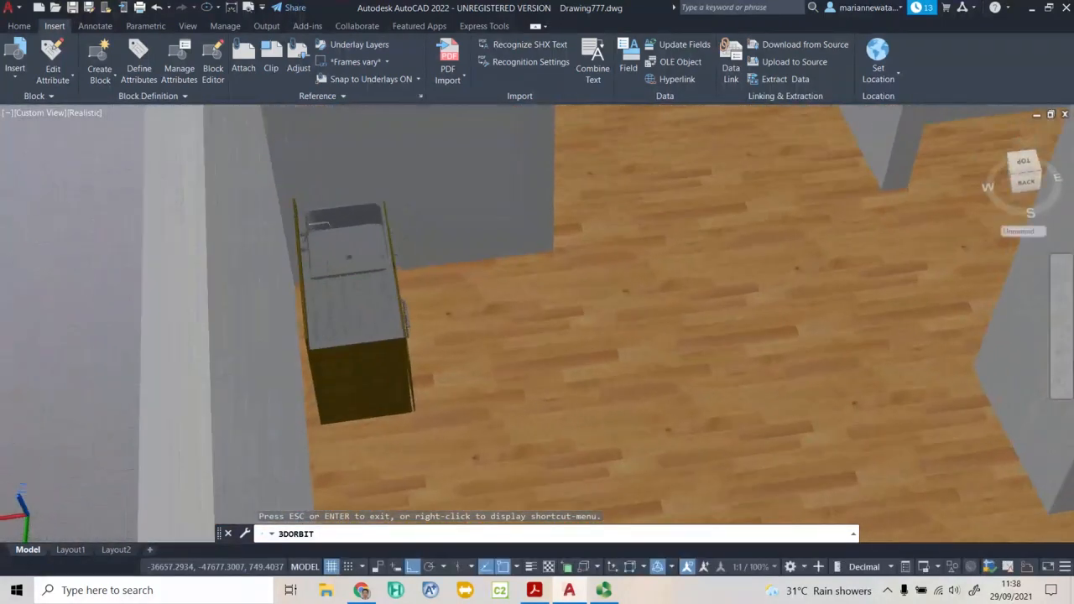
{"action": "key", "text": "Escape"}
{"action": "left_click", "coordinate": [317, 322]}
{"action": "type", "text": "m"}
{"action": "key", "text": "Return"}
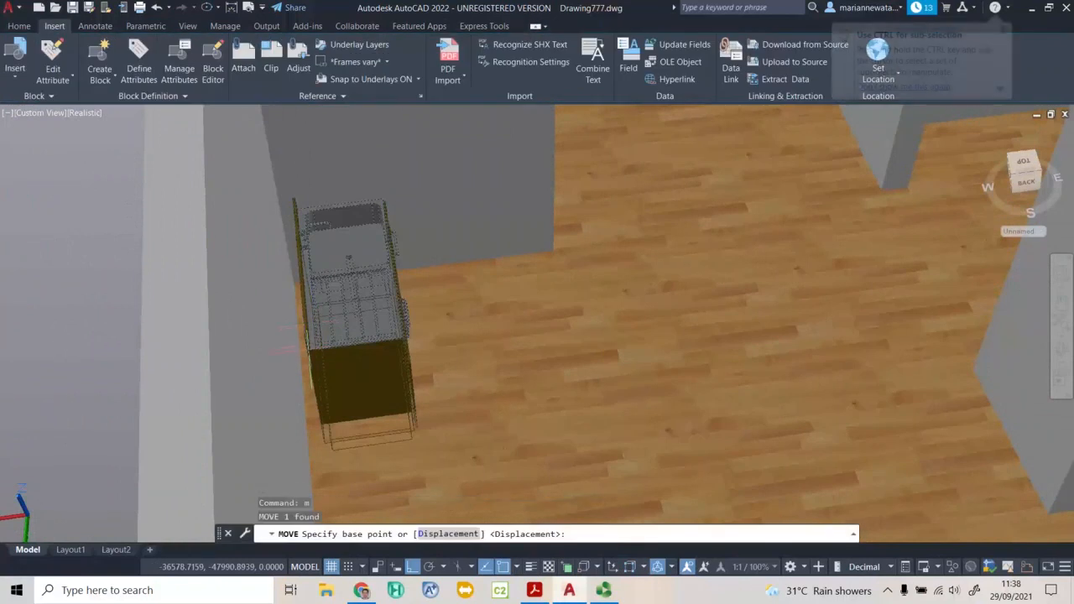
{"action": "left_click", "coordinate": [323, 433]}
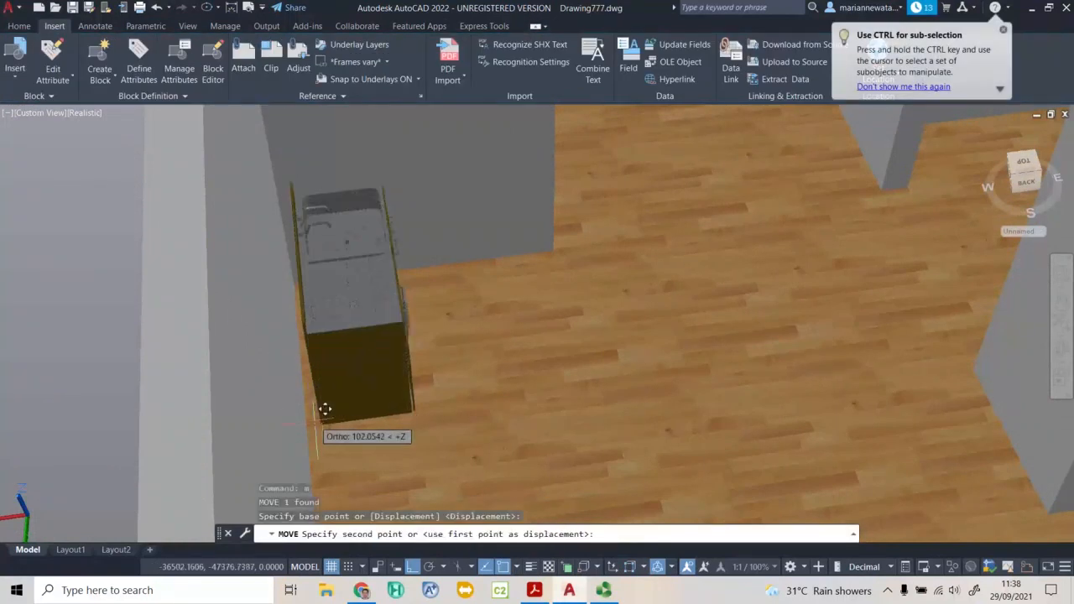
{"action": "left_click", "coordinate": [313, 428]}
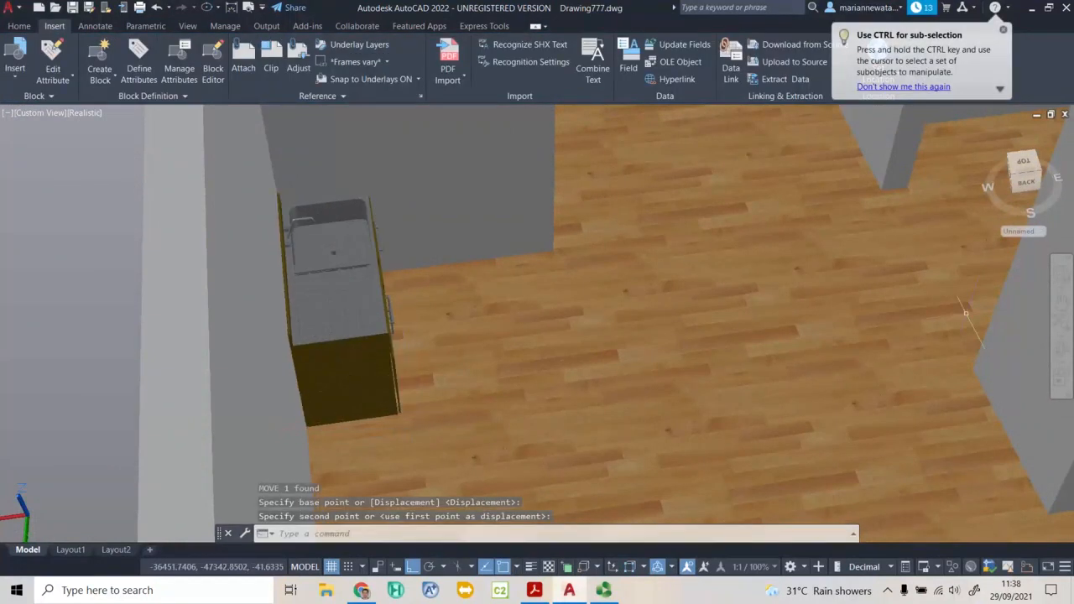
Examine the placement of the sink and both sofas in the house model from several angles and distances
{"action": "left_click", "coordinate": [1068, 348]}
{"action": "left_click_drag", "start_coordinate": [391, 331], "coordinate": [554, 325]}
{"action": "key", "text": "Escape"}
{"action": "key", "text": "Escape"}
{"action": "middle_click_drag", "start_coordinate": [486, 453], "coordinate": [522, 338]}
{"action": "key", "text": "Escape"}
{"action": "scroll", "coordinate": [447, 353], "scroll_direction": "up", "scroll_amount": 3}
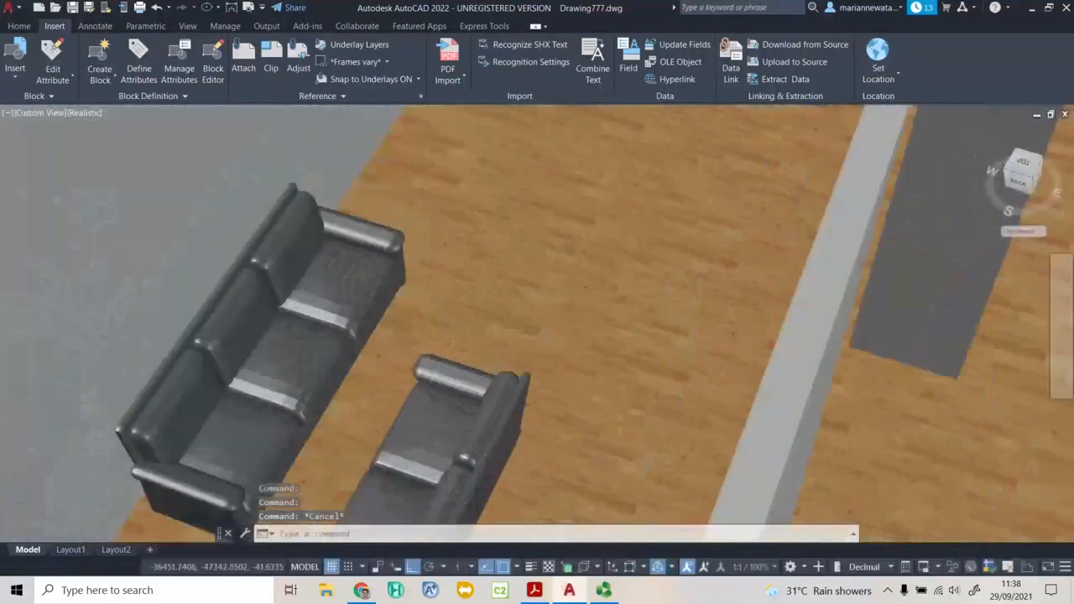
{"action": "scroll", "coordinate": [447, 353], "scroll_direction": "down", "scroll_amount": 3}
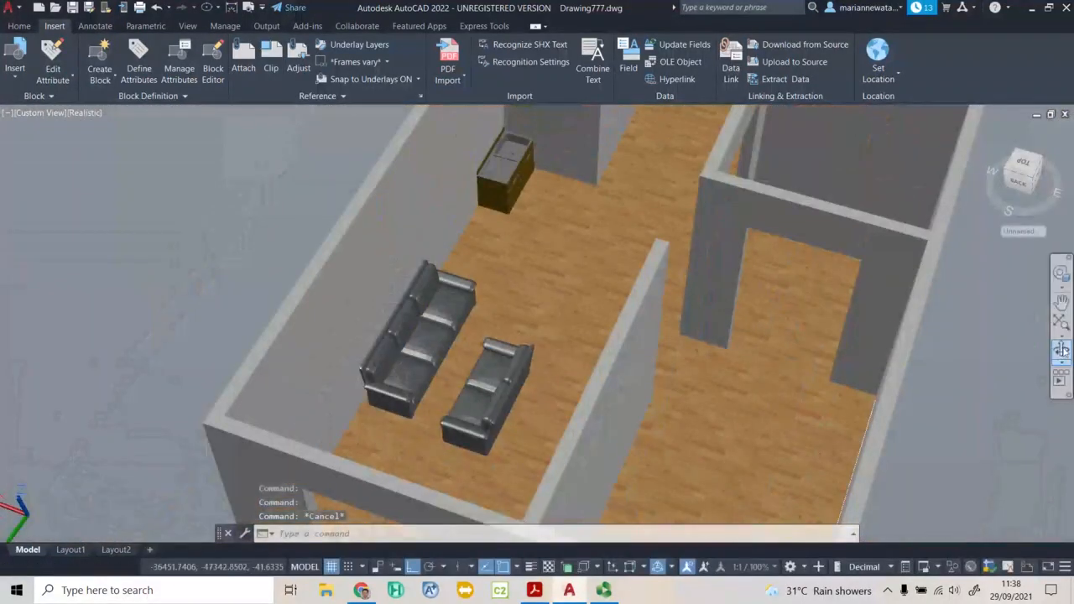
{"action": "left_click", "coordinate": [1062, 351]}
{"action": "left_click_drag", "start_coordinate": [673, 383], "coordinate": [451, 364]}
{"action": "scroll", "coordinate": [591, 278], "scroll_direction": "down", "scroll_amount": 1}
{"action": "middle_click_drag", "start_coordinate": [592, 278], "coordinate": [465, 402]}
{"action": "left_click_drag", "start_coordinate": [465, 402], "coordinate": [398, 344]}
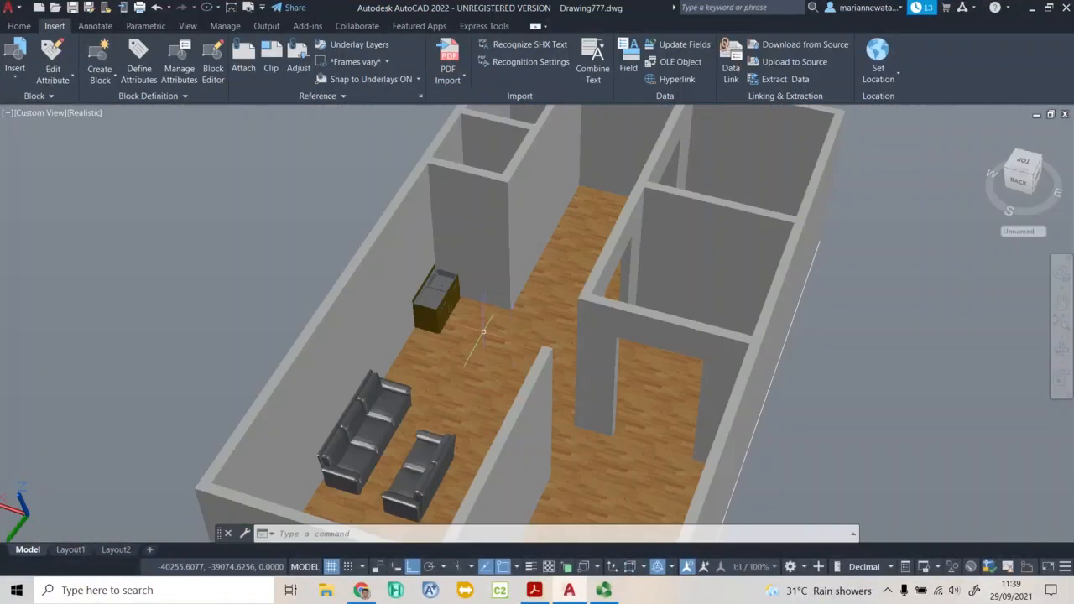
{"action": "left_click", "coordinate": [1061, 346]}
{"action": "mouse_move", "coordinate": [520, 336]}
{"action": "left_mouse_down"}
{"action": "mouse_move", "coordinate": [557, 320]}
{"action": "mouse_move", "coordinate": [494, 340]}
{"action": "mouse_move", "coordinate": [530, 319]}
{"action": "mouse_move", "coordinate": [518, 358]}
{"action": "mouse_move", "coordinate": [556, 355]}
{"action": "mouse_move", "coordinate": [530, 334]}
{"action": "left_mouse_up"}
{"action": "scroll", "coordinate": [496, 328], "scroll_direction": "up", "scroll_amount": 1}
{"action": "scroll", "coordinate": [530, 334], "scroll_direction": "down", "scroll_amount": 5}
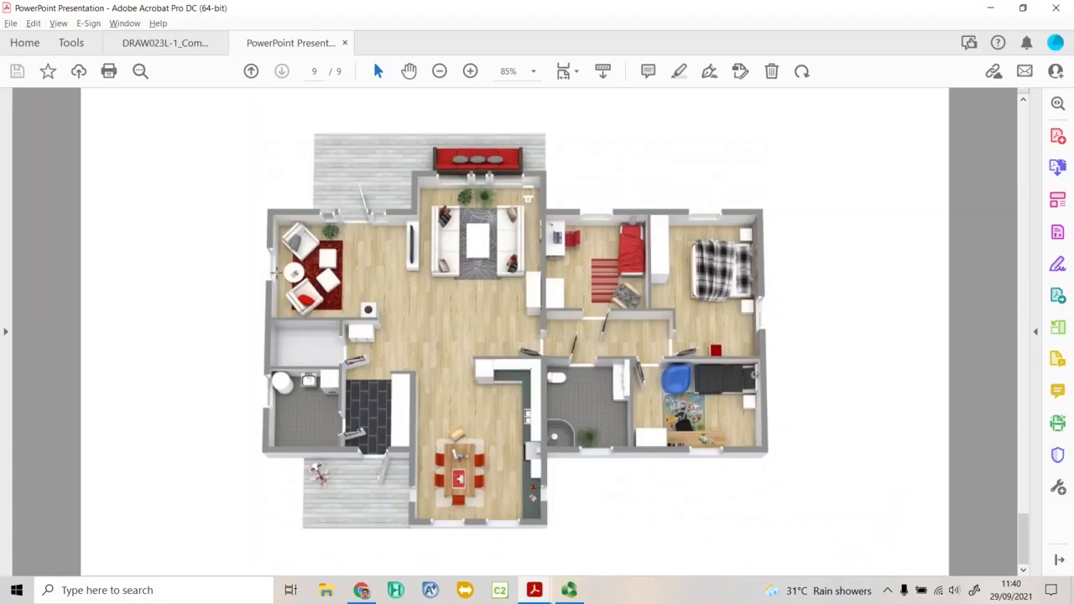
Examine the furnished floor plan examples on pages 8 and 9 of the PDF presentation in Adobe Acrobat
{"action": "scroll", "coordinate": [392, 269], "scroll_direction": "up", "scroll_amount": 3}
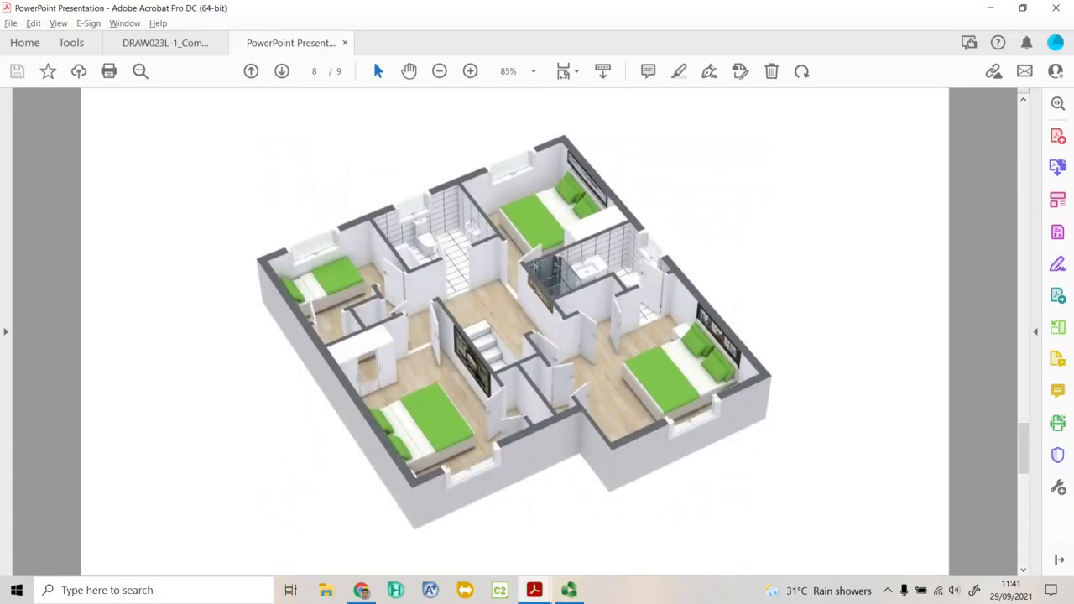
{"action": "scroll", "coordinate": [535, 267], "scroll_direction": "down", "scroll_amount": 3}
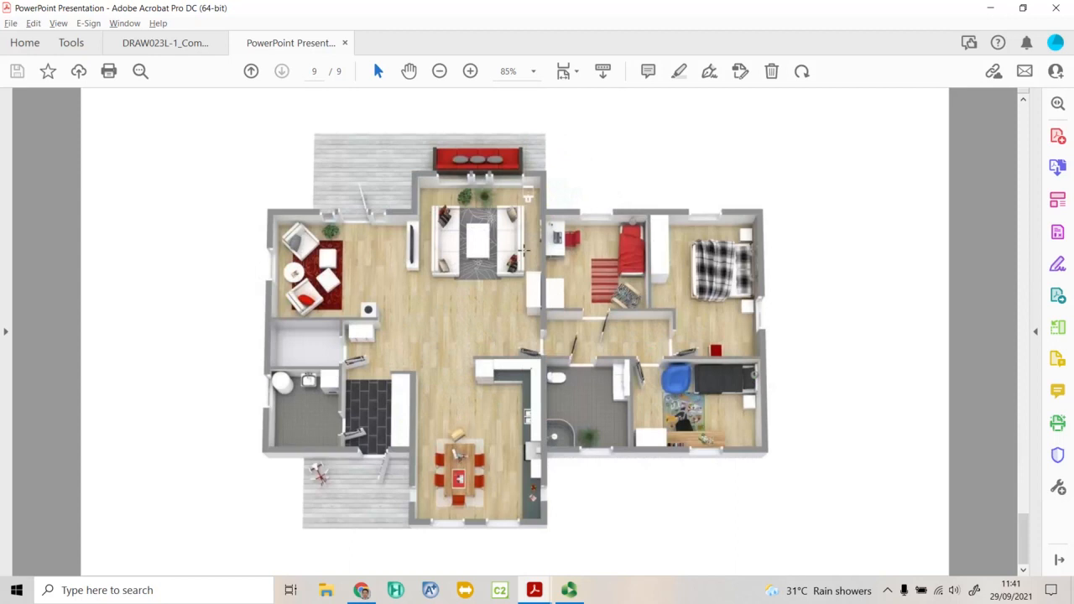
{"action": "scroll", "coordinate": [474, 256], "scroll_direction": "up", "scroll_amount": 2, "text": "ctrl"}
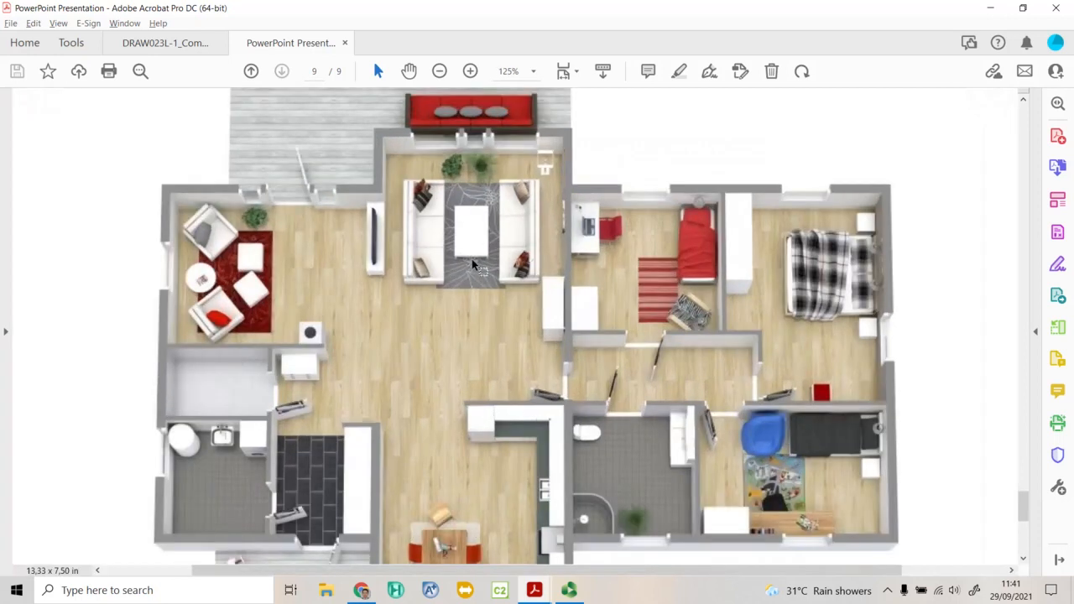
{"action": "scroll", "coordinate": [472, 261], "scroll_direction": "down", "scroll_amount": 1, "text": "ctrl"}
{"action": "scroll", "coordinate": [475, 264], "scroll_direction": "down", "scroll_amount": 1, "text": "ctrl"}
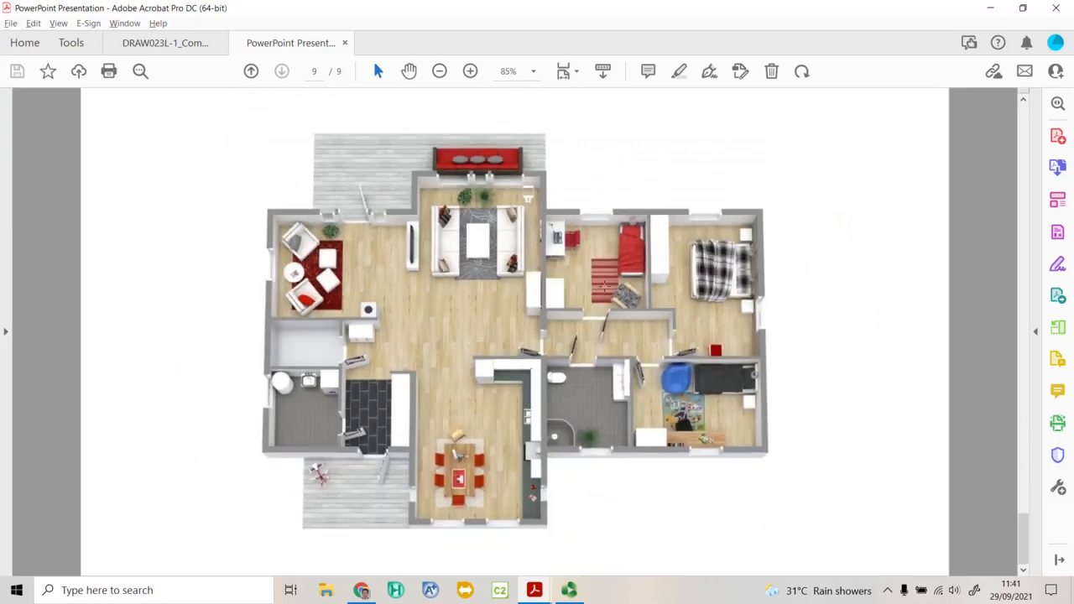